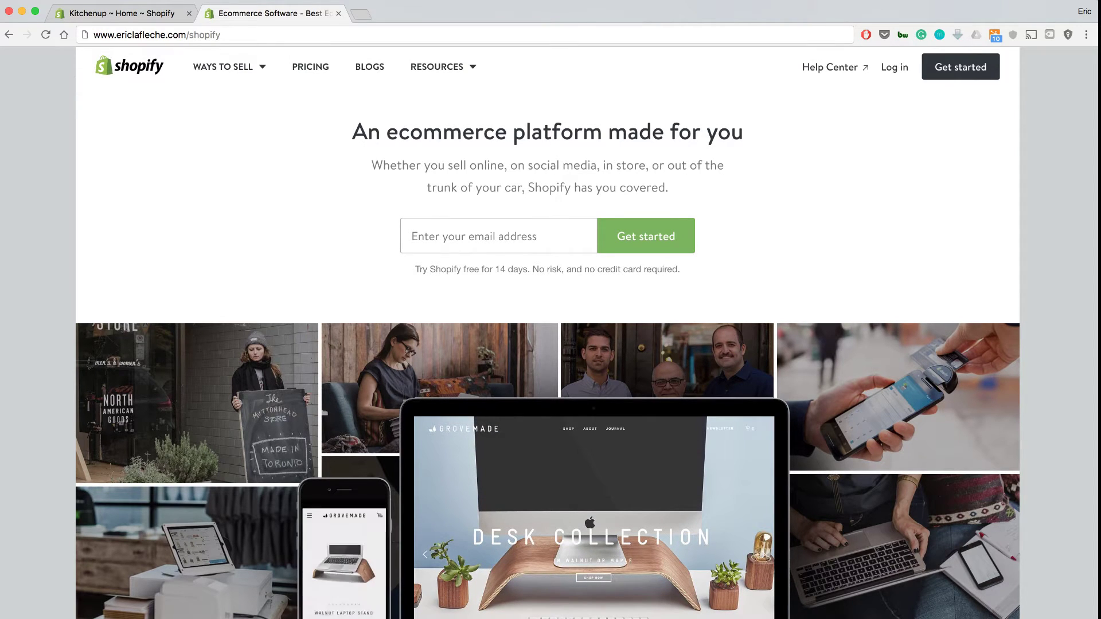
pyautogui.press('super+l')
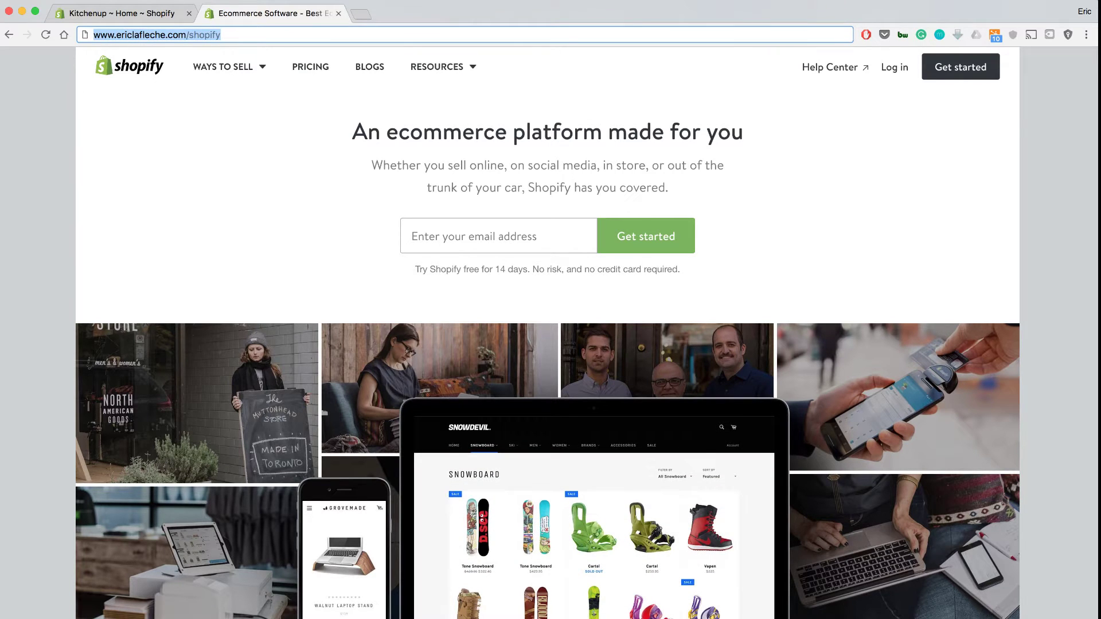
pyautogui.press('Return')
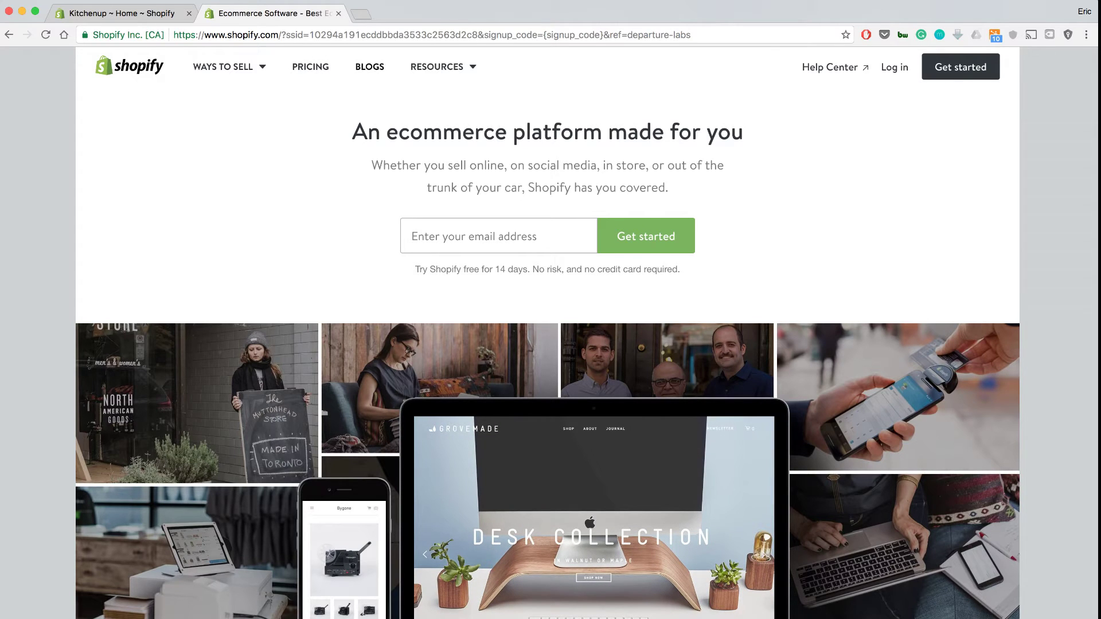
pyautogui.scroll(-3, 547, 344)
pyautogui.scroll(3, 548, 344)
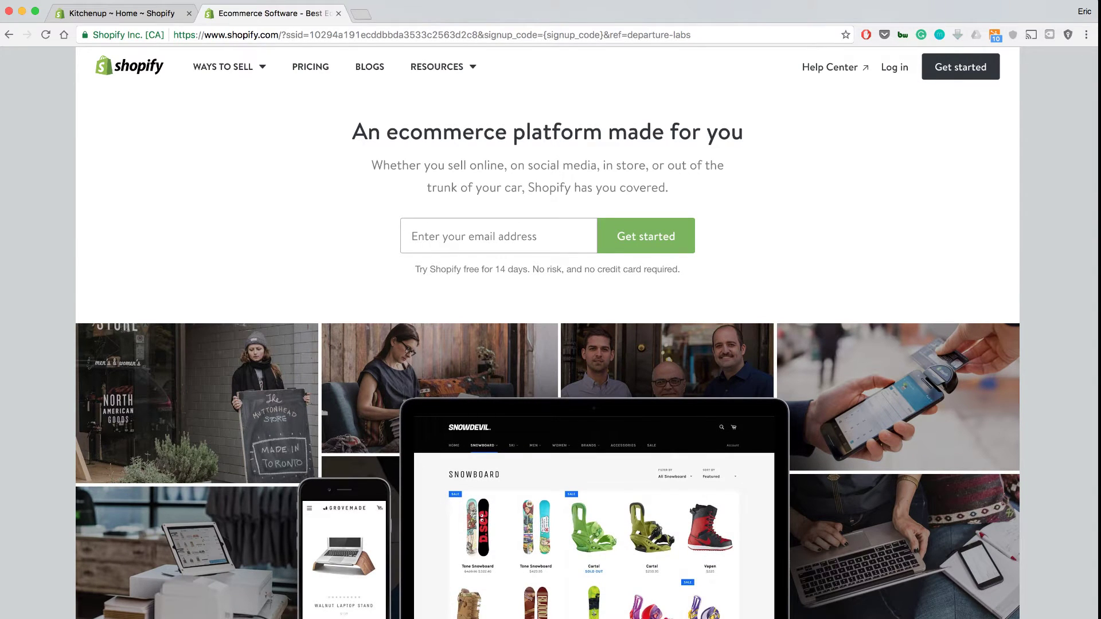
# Open the 'Start your free 14-day trial' signup form via Get started.
pyautogui.click(961, 66)
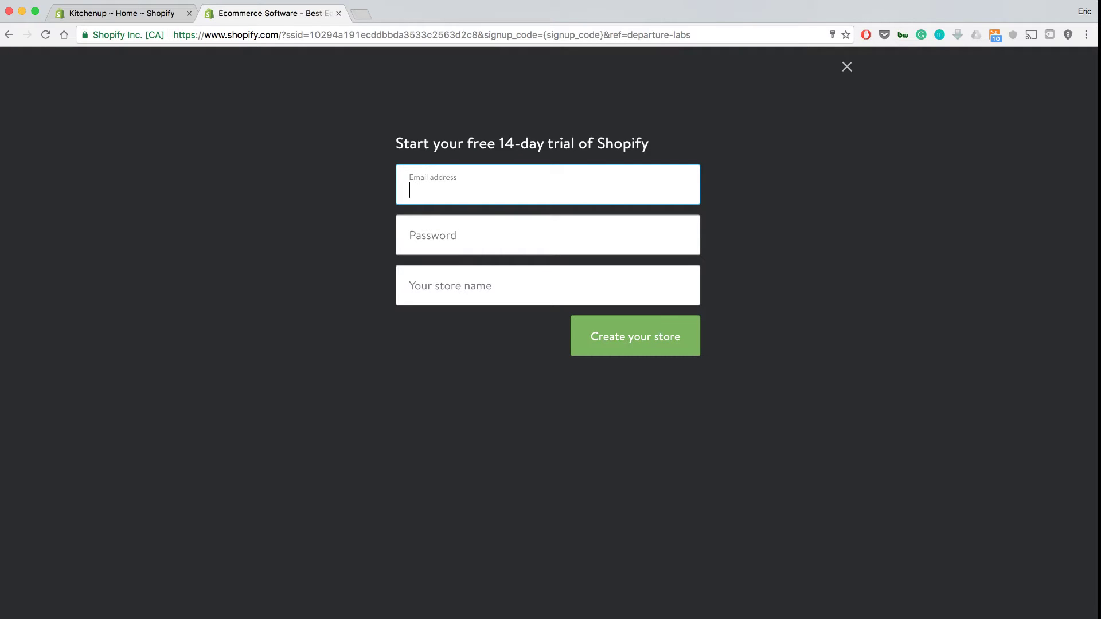
pyautogui.hotkey('ctrl', 'shift', 'Tab')
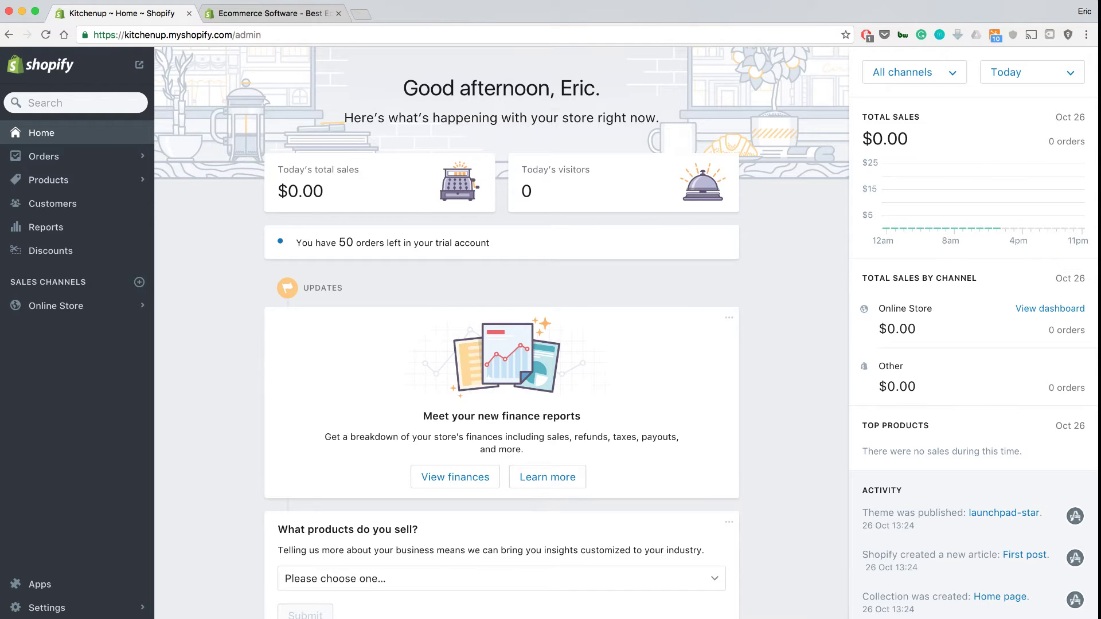
pyautogui.scroll(-2, 625, 333)
pyautogui.scroll(2, 625, 333)
# Open the Online Store Themes page to reach the Visit Theme Store link.
pyautogui.click(116, 316)
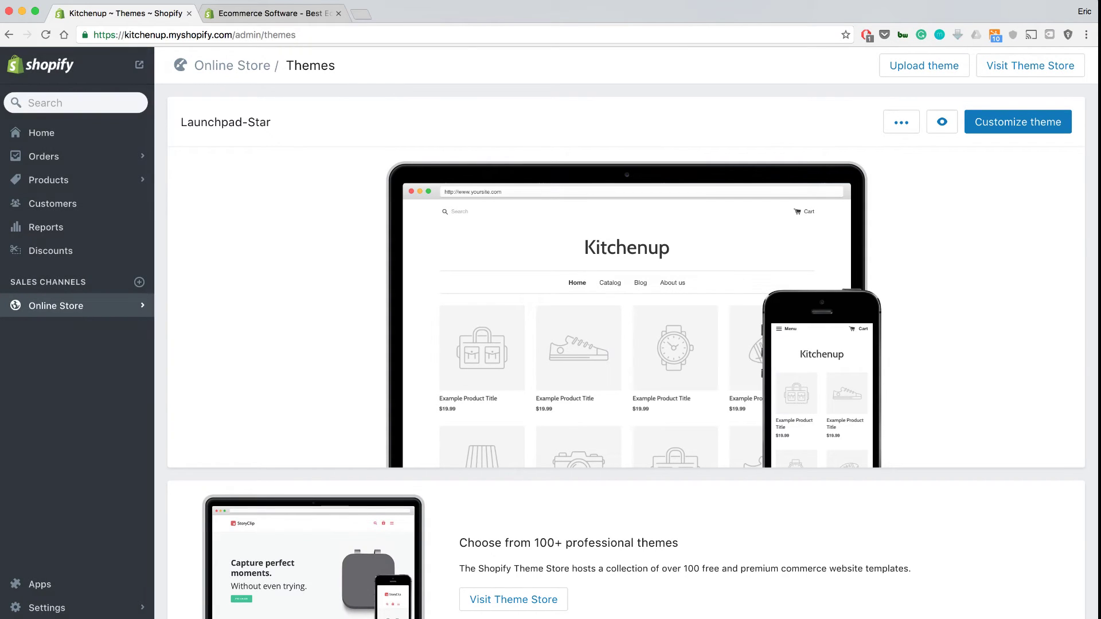
pyautogui.click(63, 308)
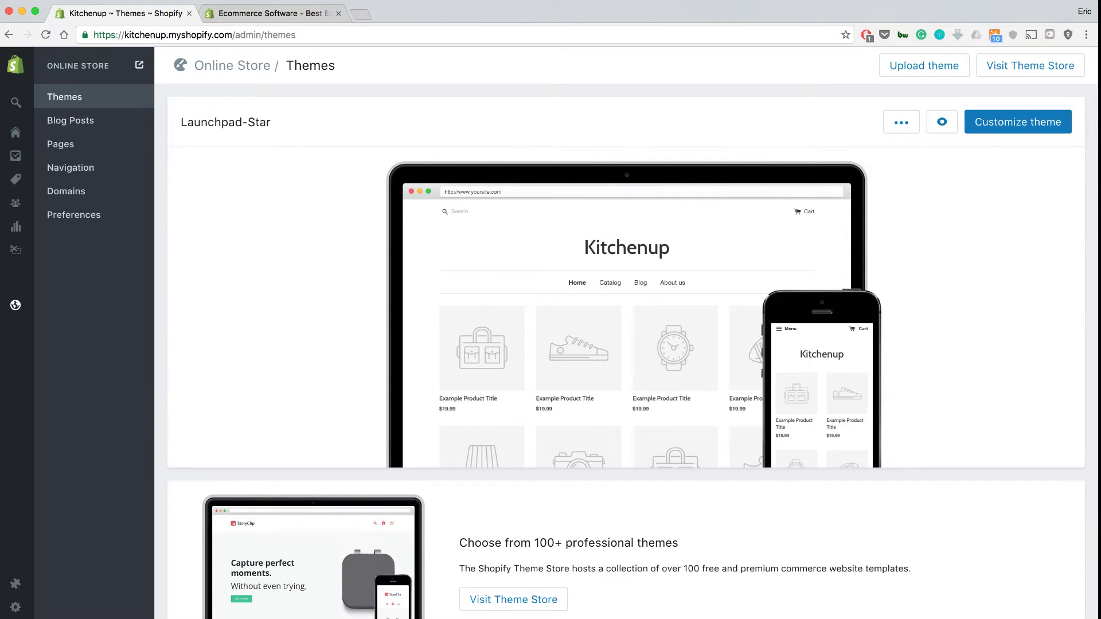
pyautogui.scroll(-3, 626, 344)
pyautogui.scroll(3, 626, 344)
pyautogui.moveTo(627, 327)
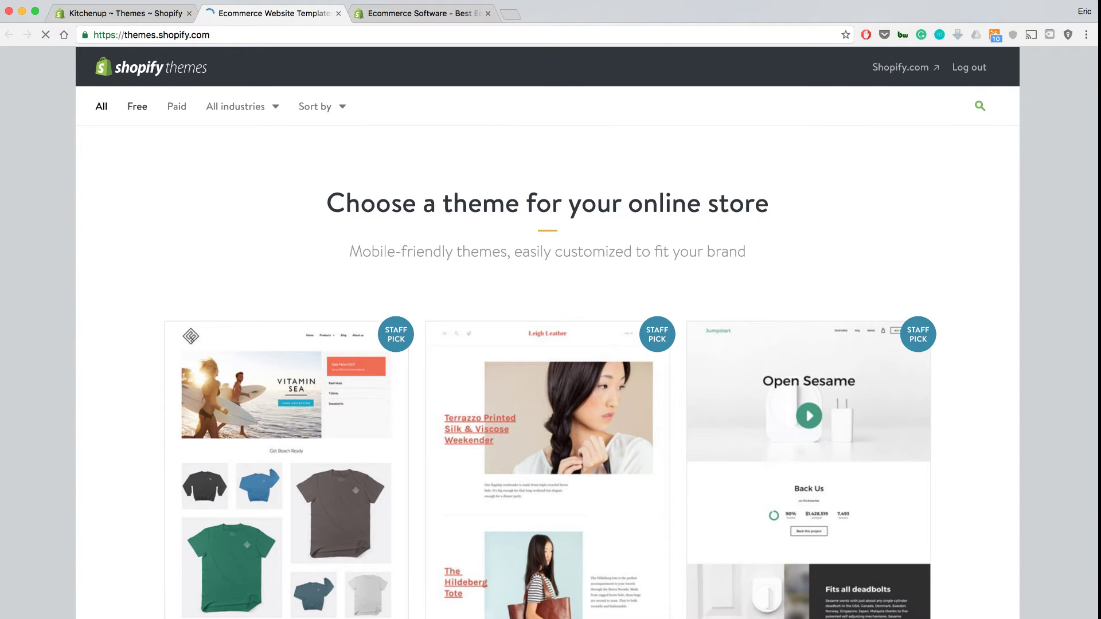
# Filter the Theme Store to Free and browse Simple, Brooklyn, Venture, Supply, Pop and Jumpstart.
pyautogui.click(137, 106)
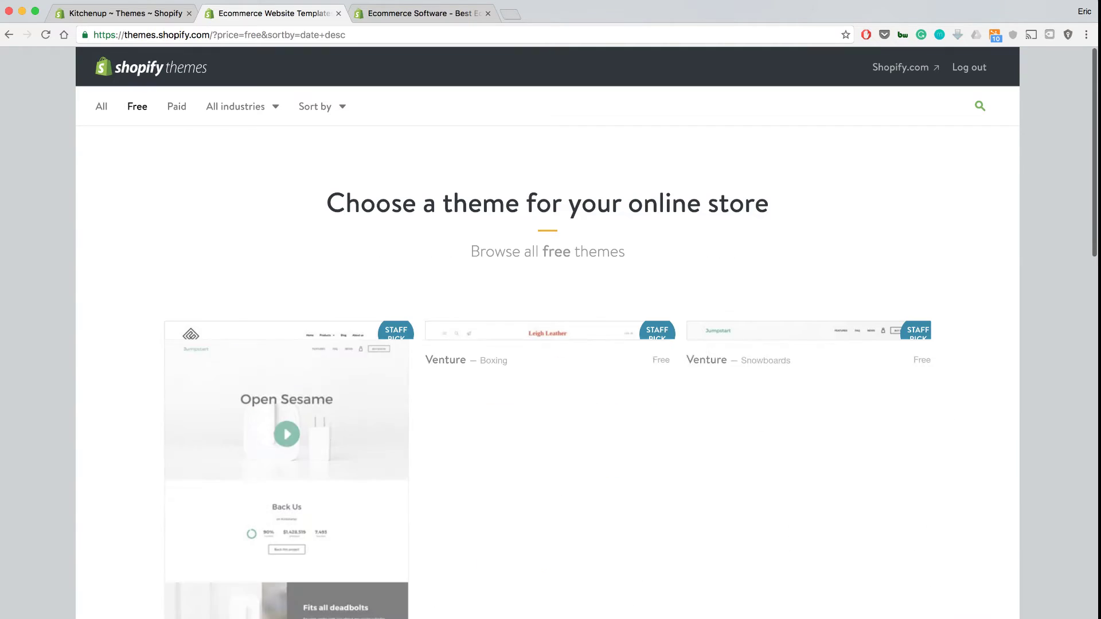
pyautogui.scroll(-3, 547, 344)
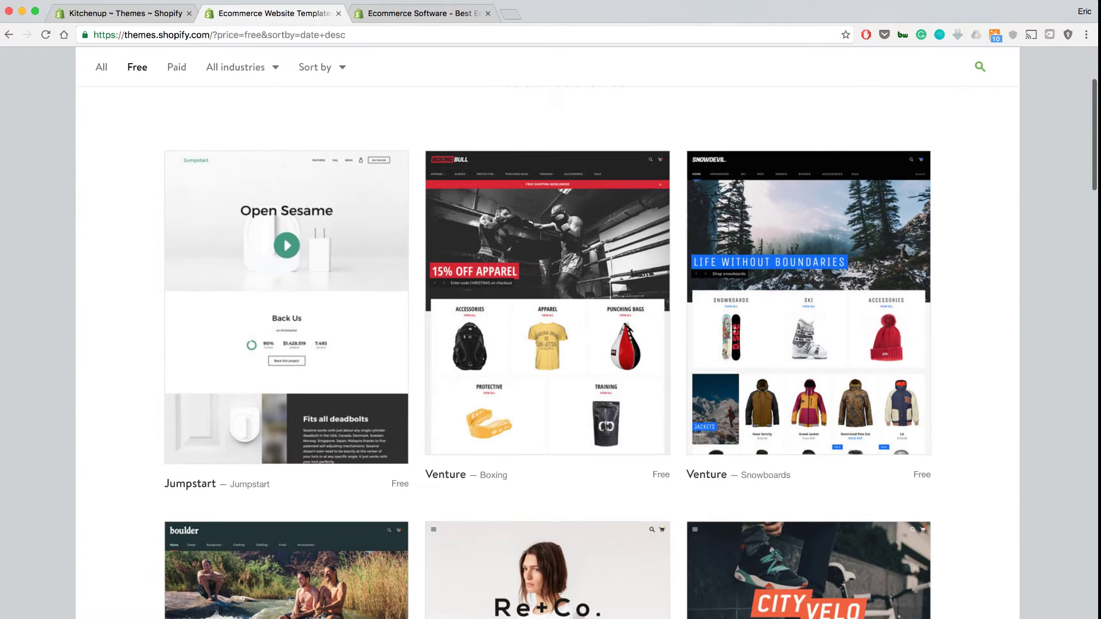
pyautogui.scroll(-3, 548, 344)
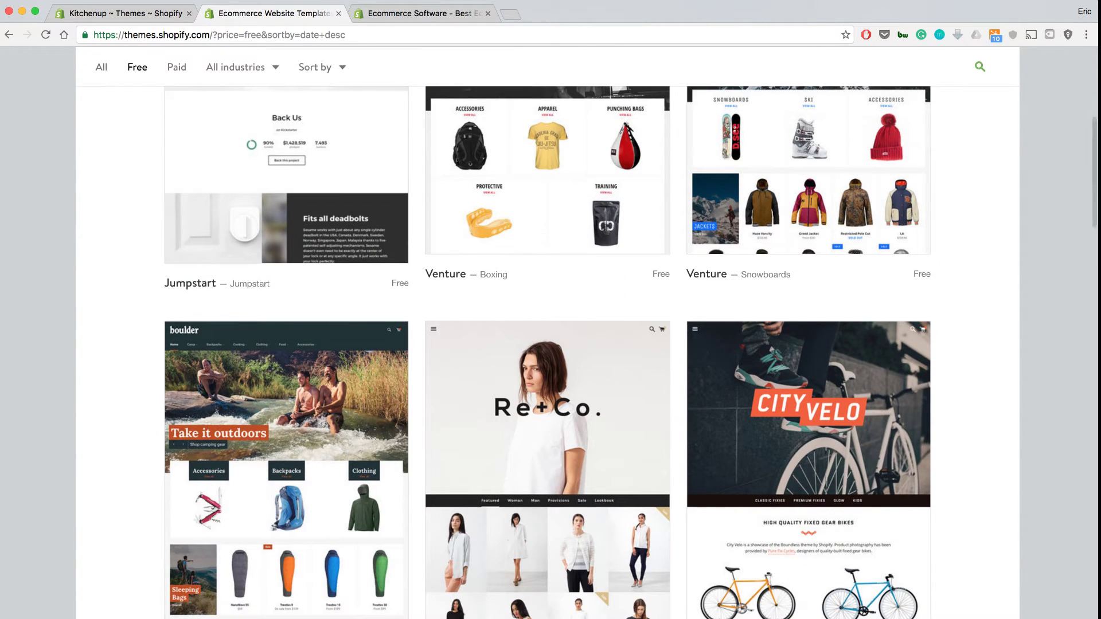
pyautogui.scroll(-5, 548, 344)
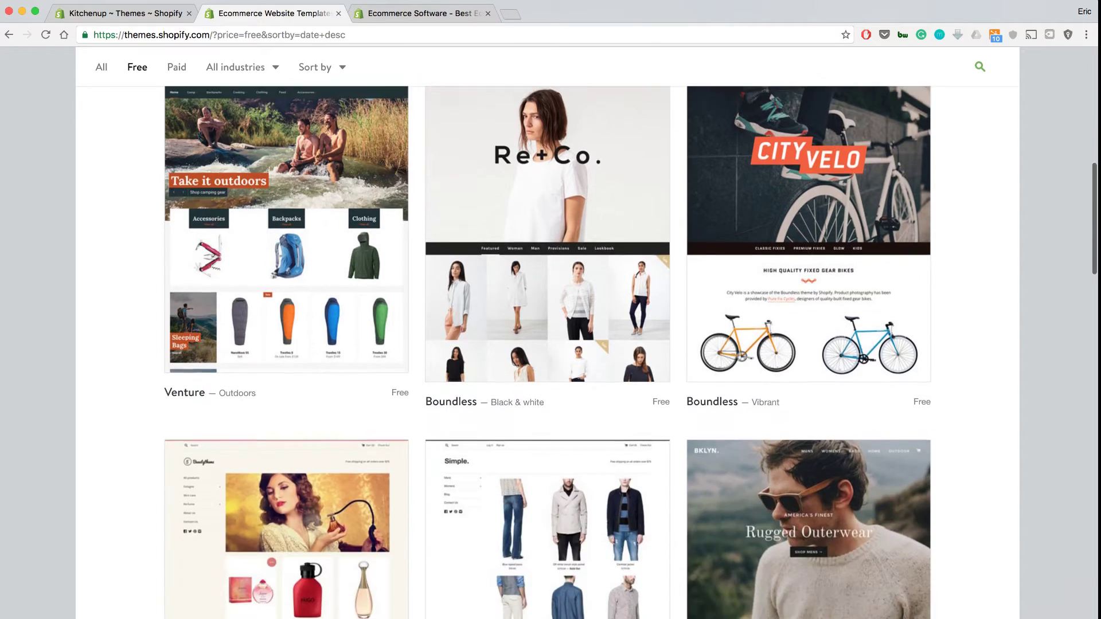
pyautogui.scroll(-3, 548, 344)
pyautogui.scroll(2, 548, 344)
pyautogui.scroll(-3, 547, 344)
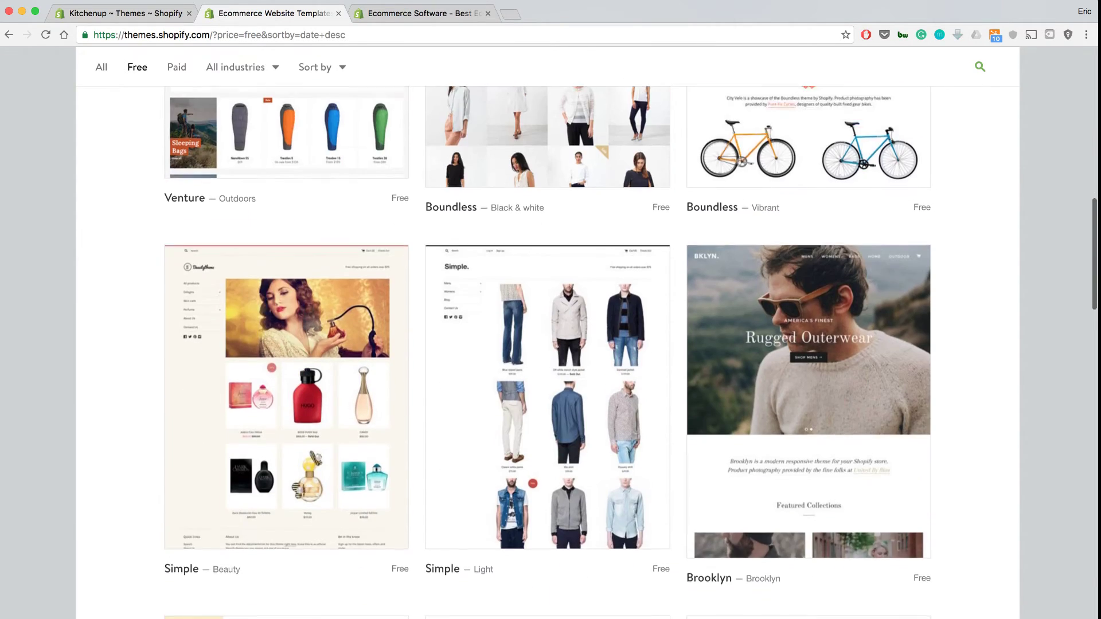
pyautogui.scroll(-4, 548, 344)
pyautogui.scroll(2, 548, 345)
pyautogui.scroll(-1, 548, 345)
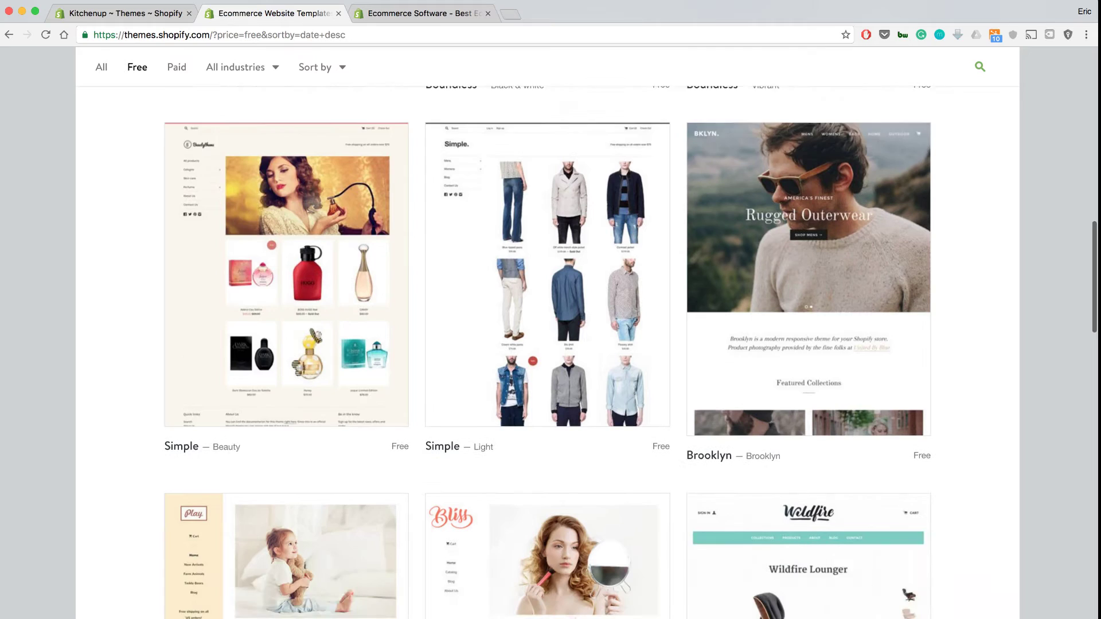
pyautogui.scroll(-1, 548, 345)
pyautogui.scroll(-4, 548, 344)
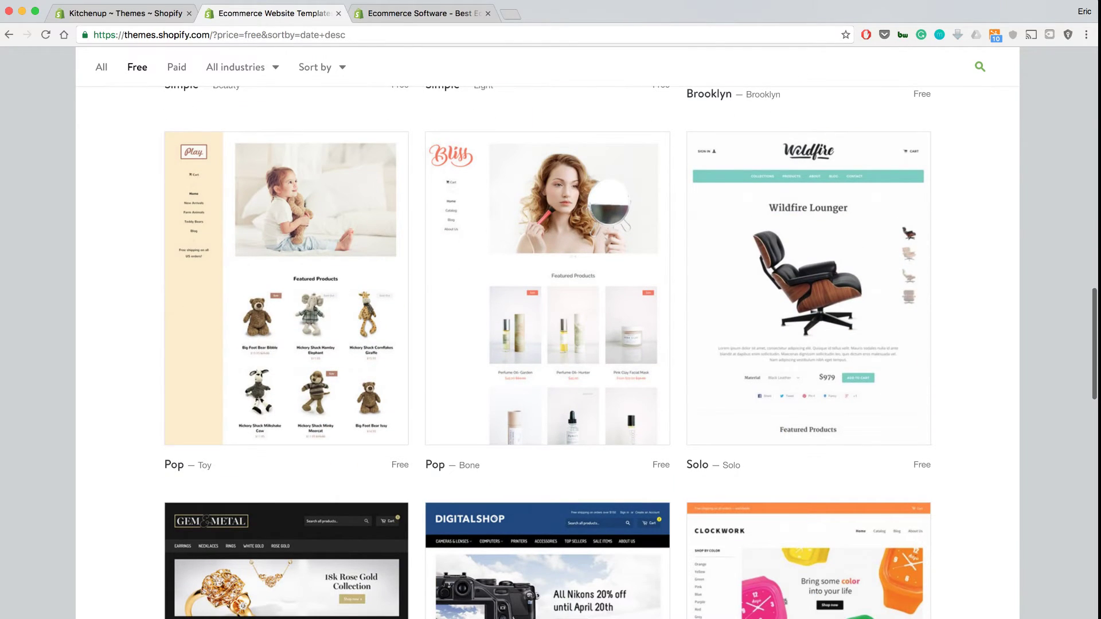
pyautogui.scroll(-1, 613, 353)
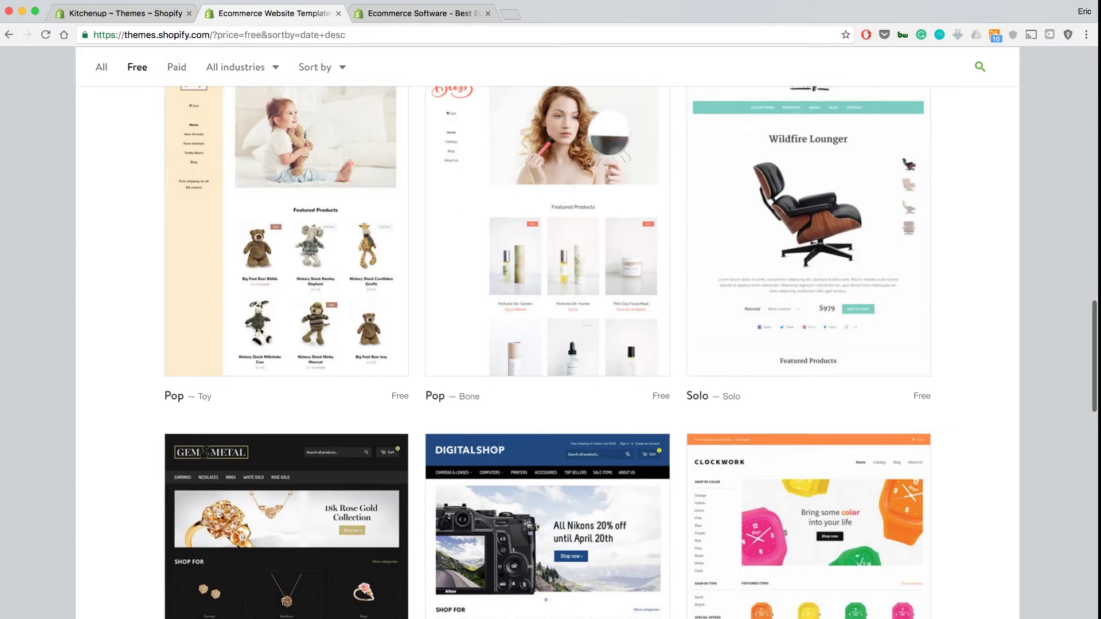
pyautogui.scroll(-2, 613, 352)
pyautogui.scroll(-1, 612, 352)
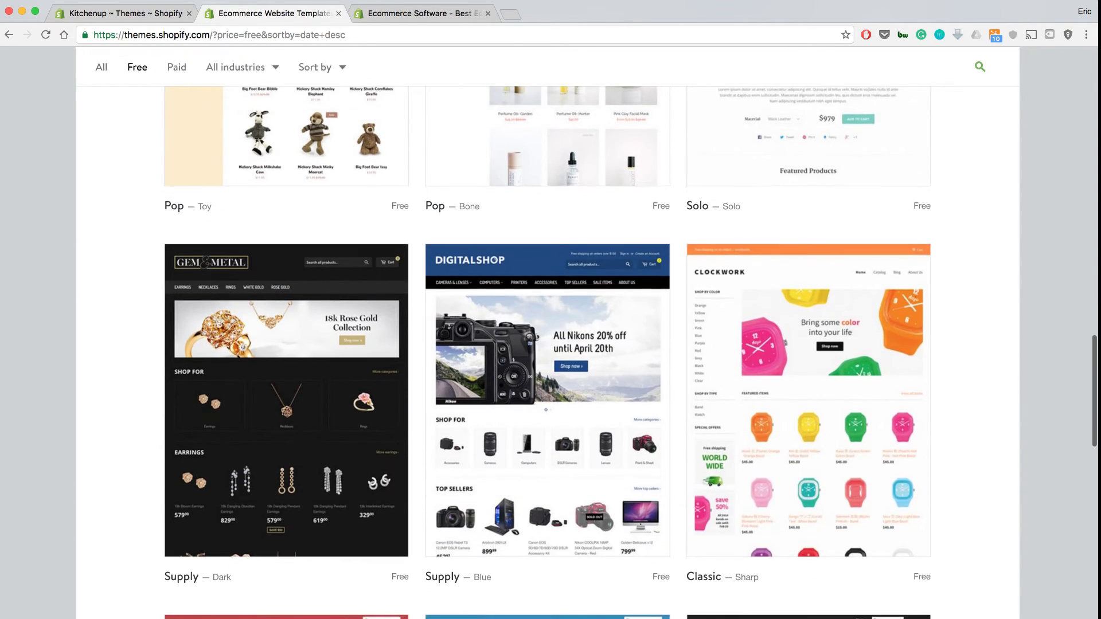
pyautogui.scroll(3, 613, 352)
pyautogui.scroll(13, 613, 352)
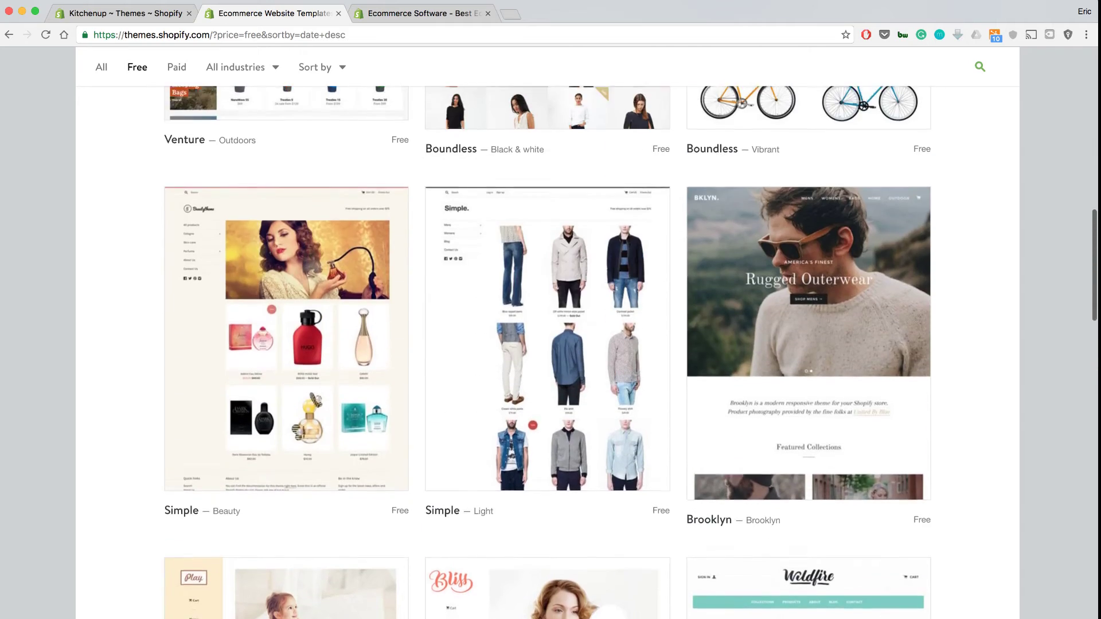
pyautogui.scroll(1, 548, 353)
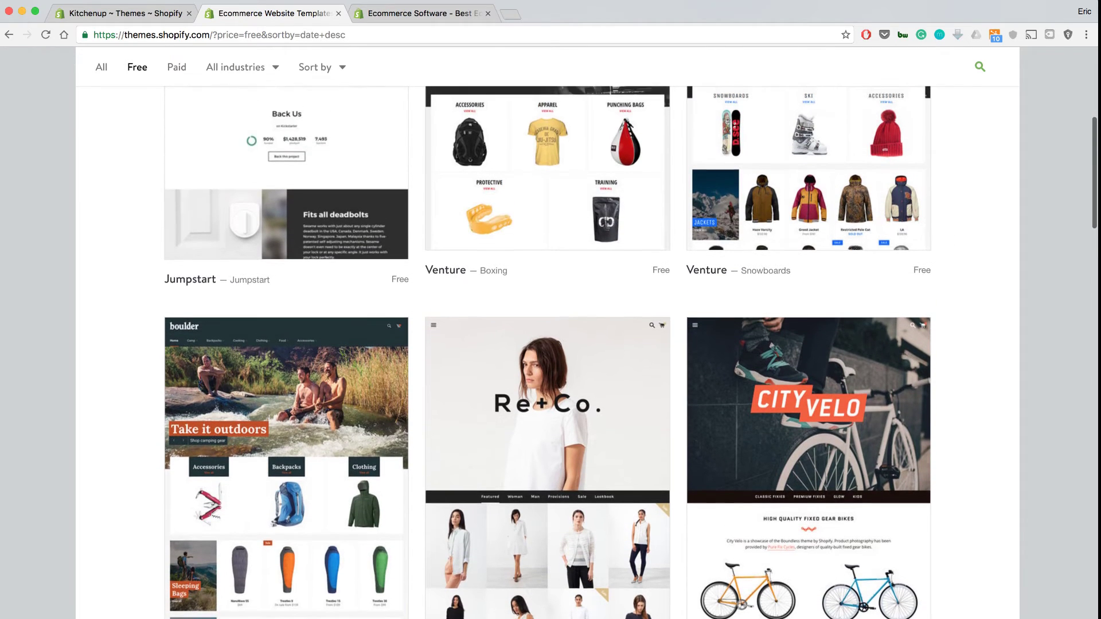
pyautogui.scroll(1, 630, 352)
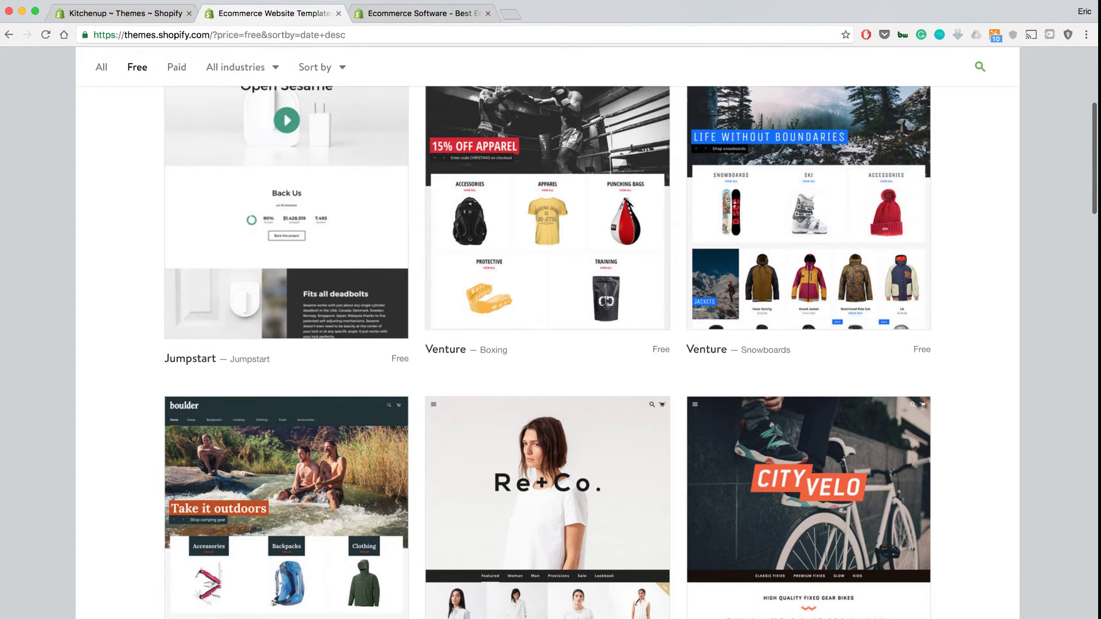
pyautogui.scroll(2, 547, 353)
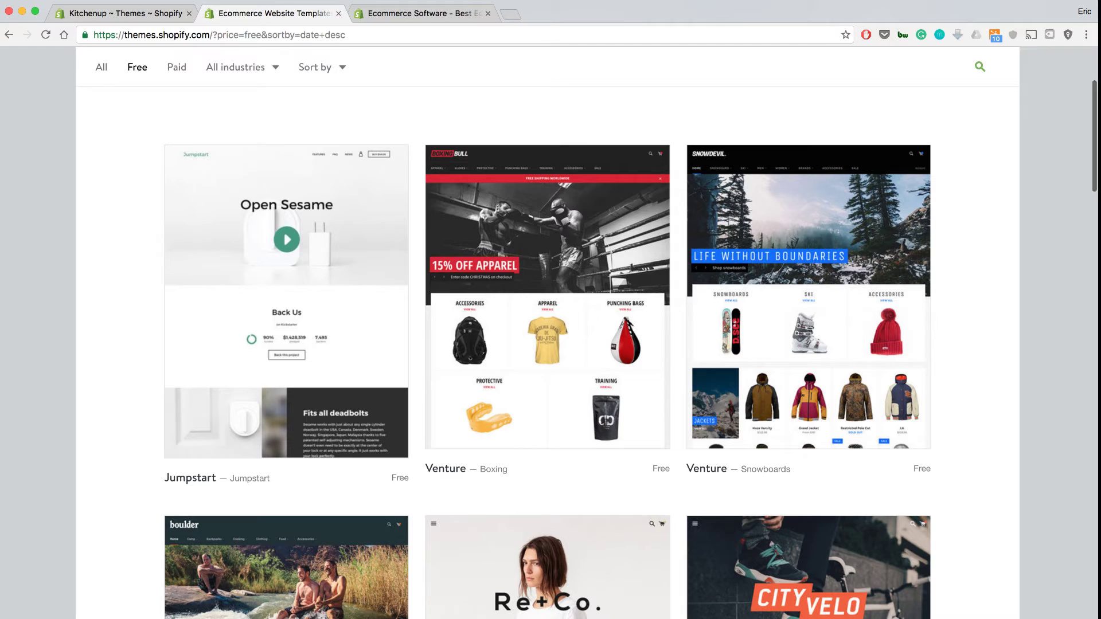
pyautogui.scroll(-12, 548, 353)
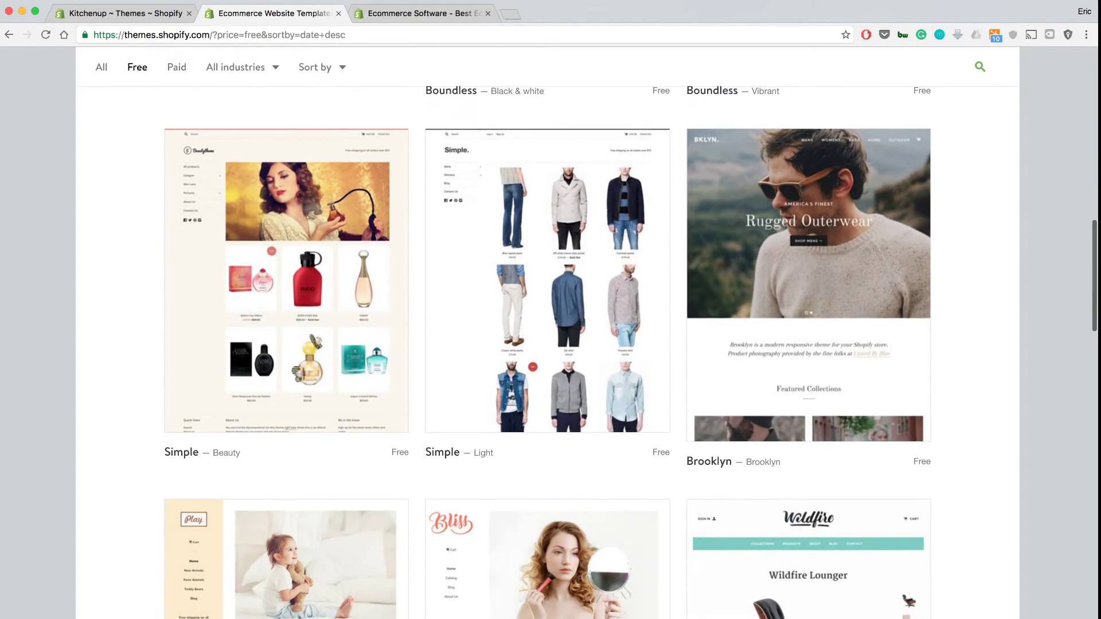
# Open the Simple – Light theme and publish it as the Kitchenup store's theme.
pyautogui.click(547, 352)
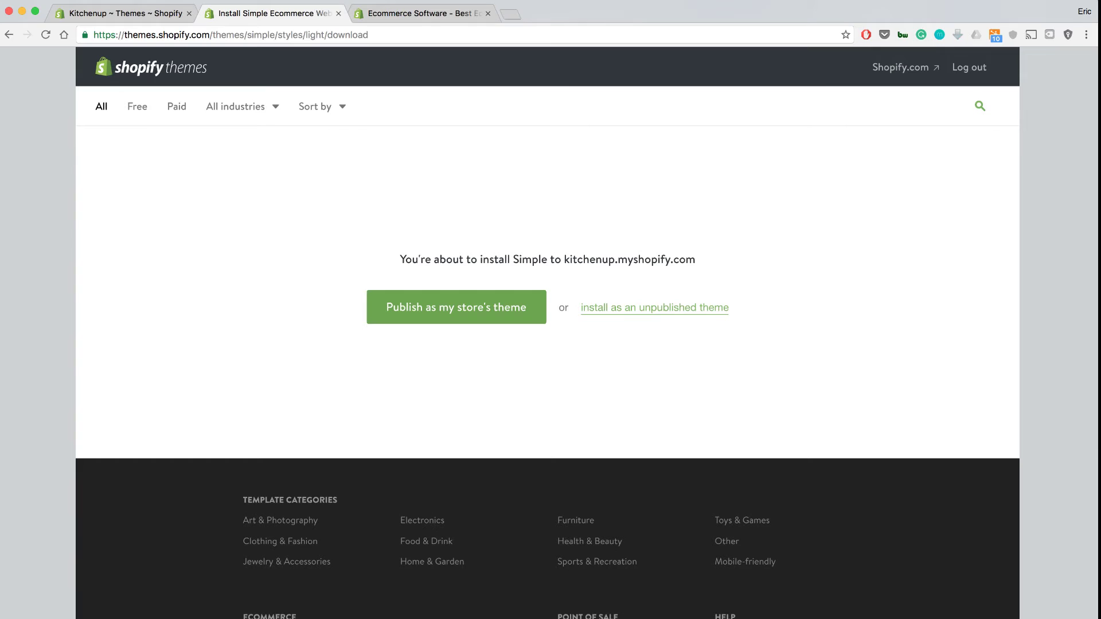
pyautogui.click(457, 307)
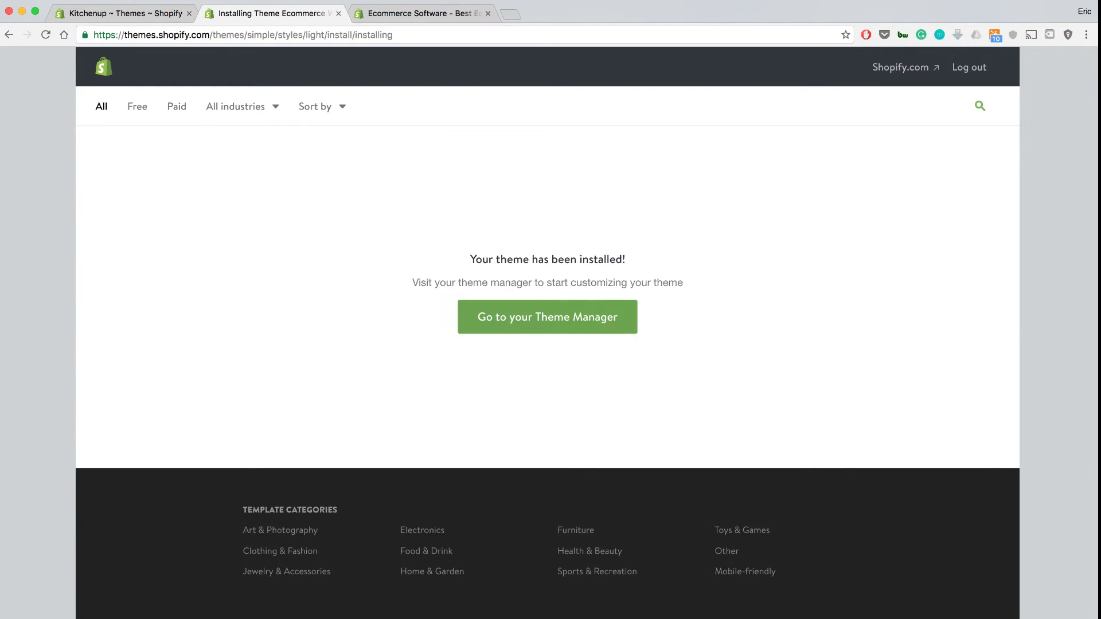
# Return to the Theme Manager showing Simple live, then go to Online Store Preferences.
pyautogui.click(548, 317)
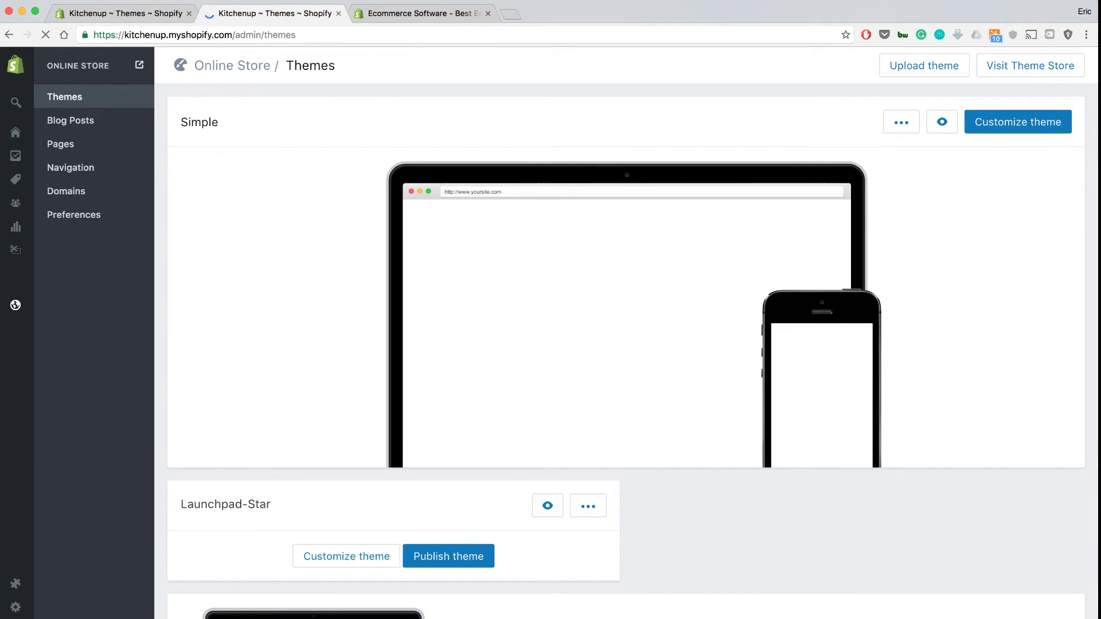
pyautogui.scroll(-3, 627, 351)
pyautogui.scroll(3, 626, 270)
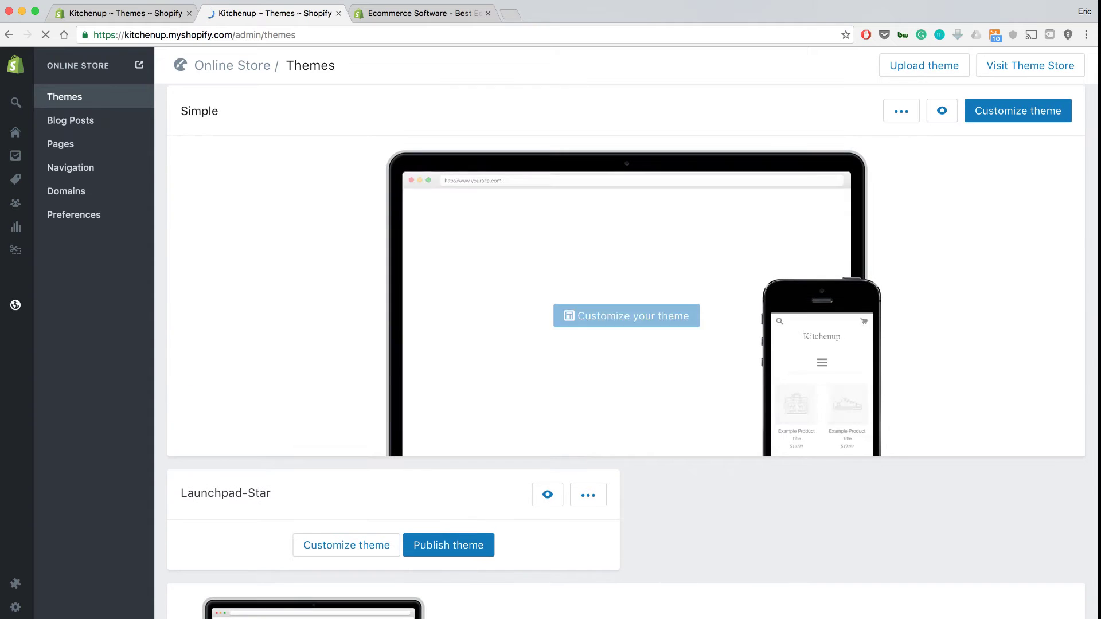
pyautogui.scroll(1, 626, 351)
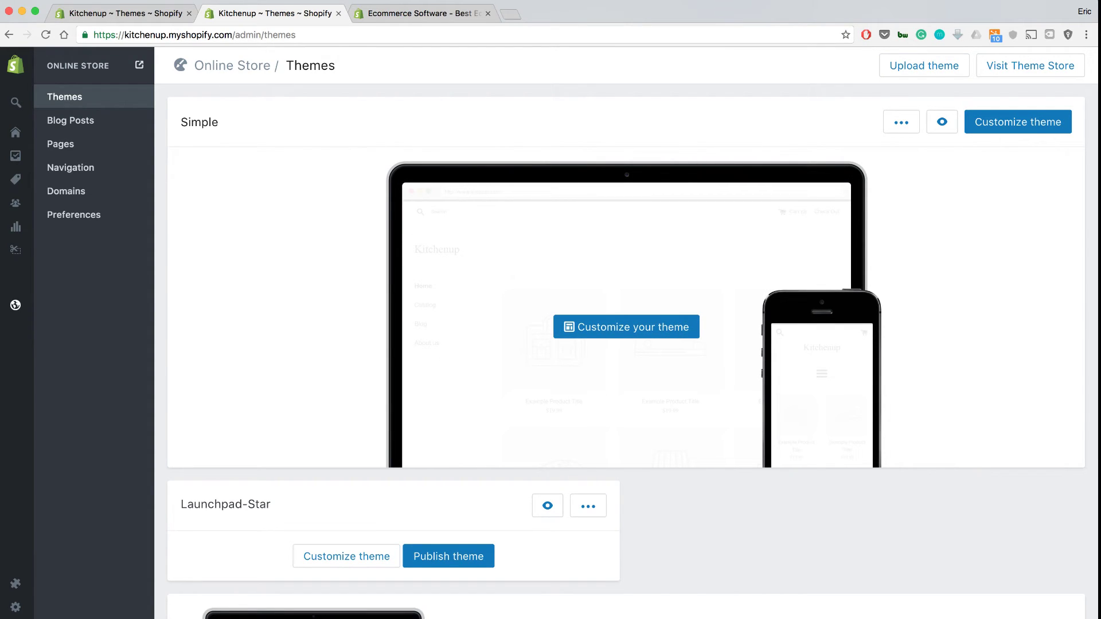
pyautogui.click(73, 215)
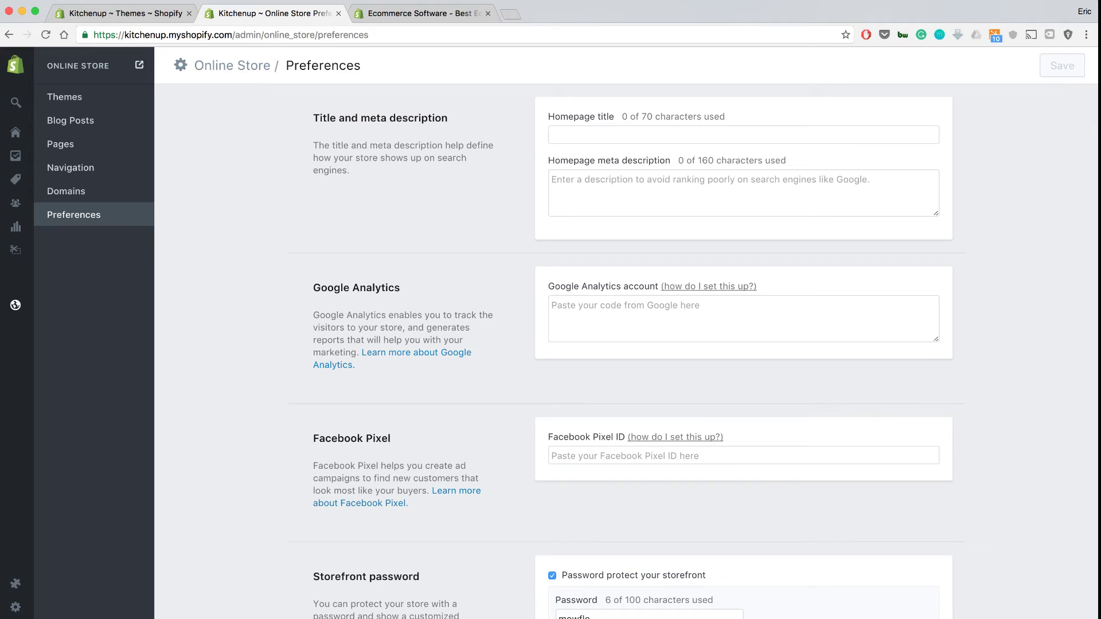
# Enter KitchenUp as the homepage title.
pyautogui.click(743, 135)
pyautogui.write('Kit')
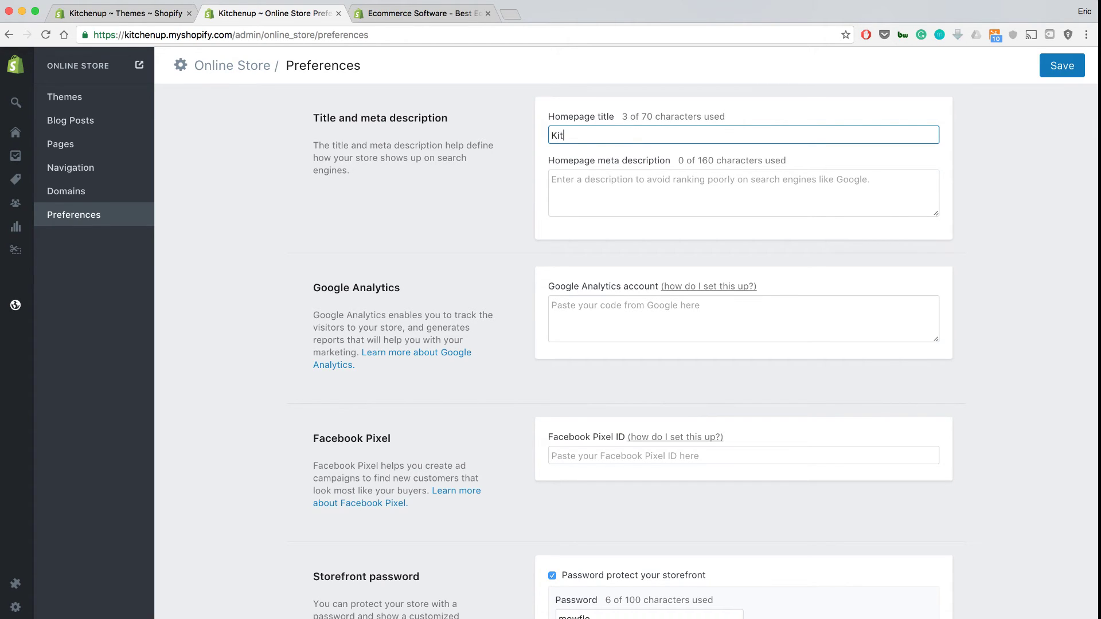
pyautogui.write('chenUp')
pyautogui.press('BackSpace')
pyautogui.press('BackSpace')
pyautogui.write('Up')
# Set the homepage meta description to 'All the kitchen equipment that you need!'.
pyautogui.press('Tab')
pyautogui.write('A')
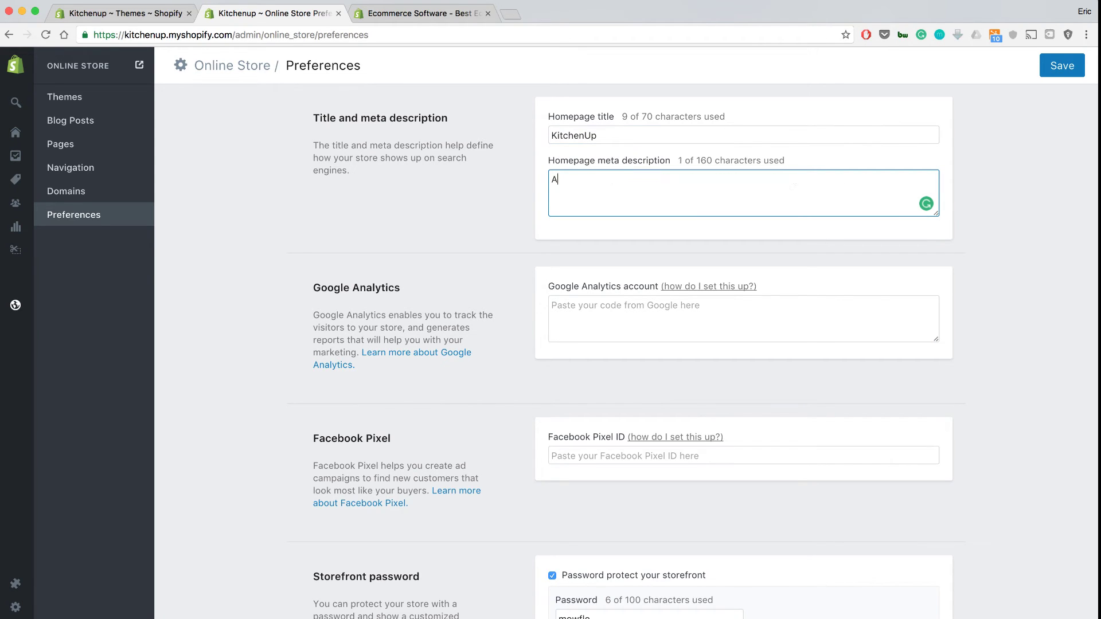
pyautogui.write('ll the kitch')
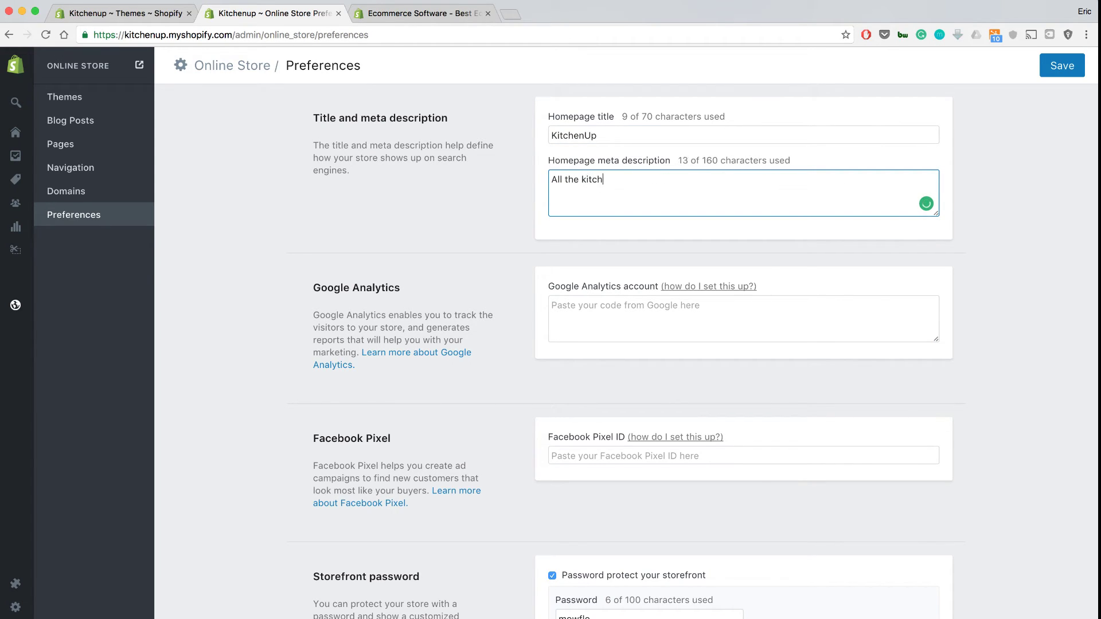
pyautogui.write('en equipment that you nee')
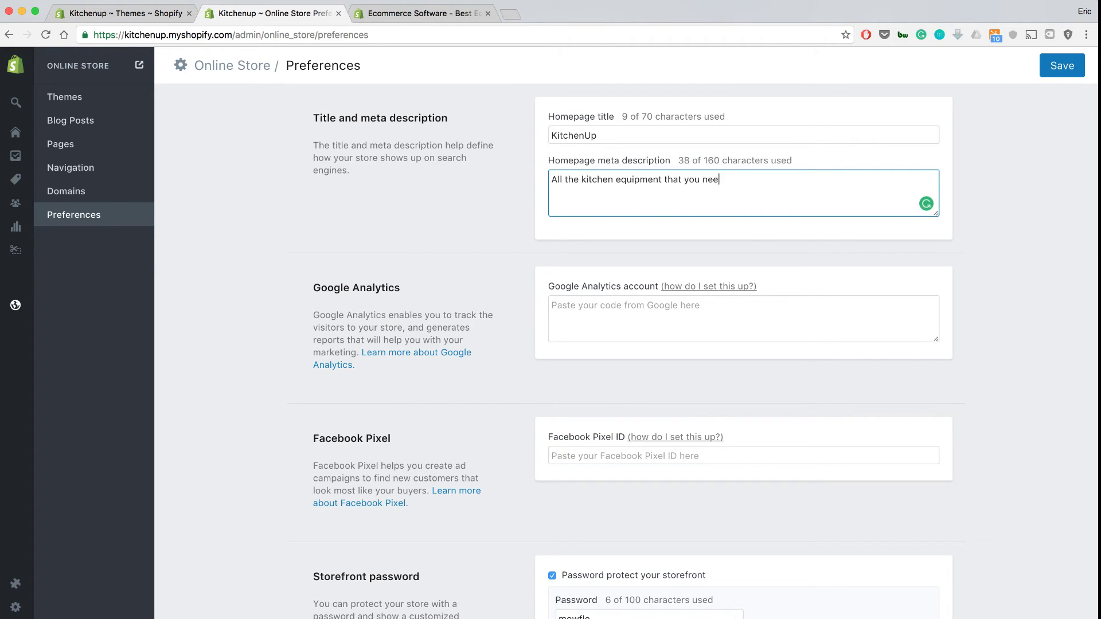
pyautogui.write('!')
pyautogui.press('Left')
pyautogui.write('d')
pyautogui.click(728, 180)
pyautogui.click(631, 319)
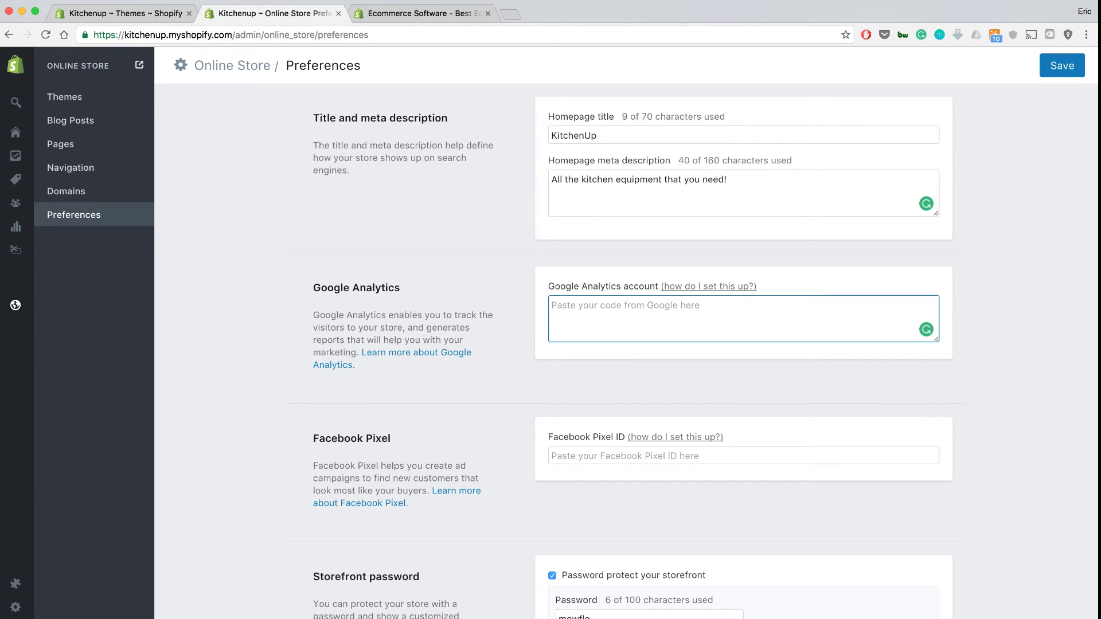
# Scroll the Preferences page and expand the main admin sidebar.
pyautogui.scroll(-3, 705, 349)
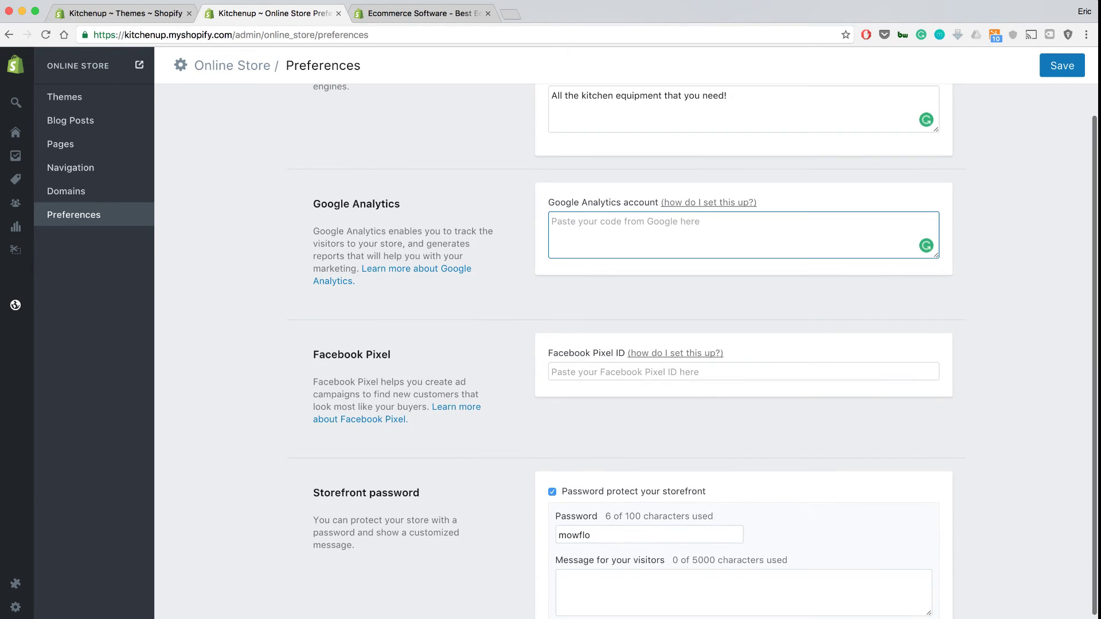
pyautogui.scroll(-2, 704, 350)
pyautogui.scroll(2, 704, 350)
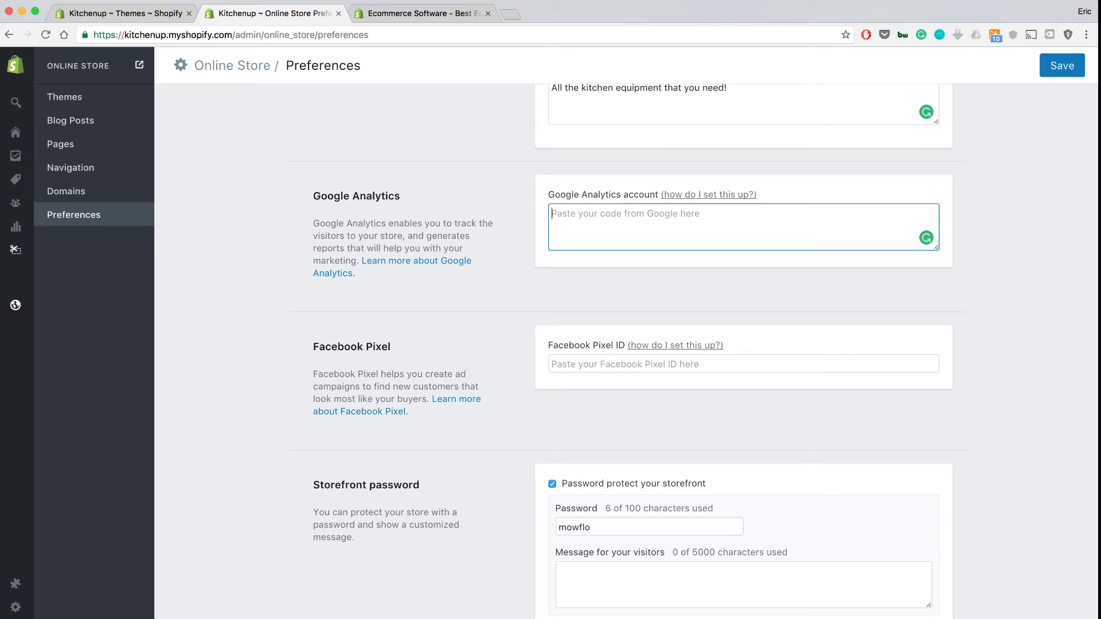
pyautogui.moveTo(16, 249)
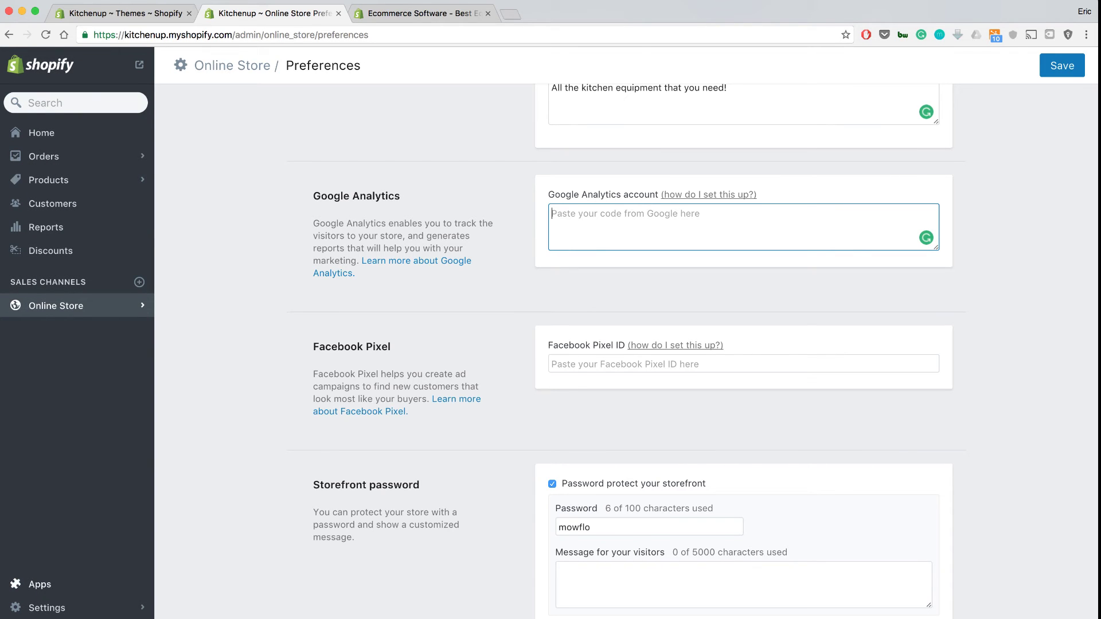
# Go to Settings, choosing Leave page in the unsaved-changes dialog.
pyautogui.click(47, 608)
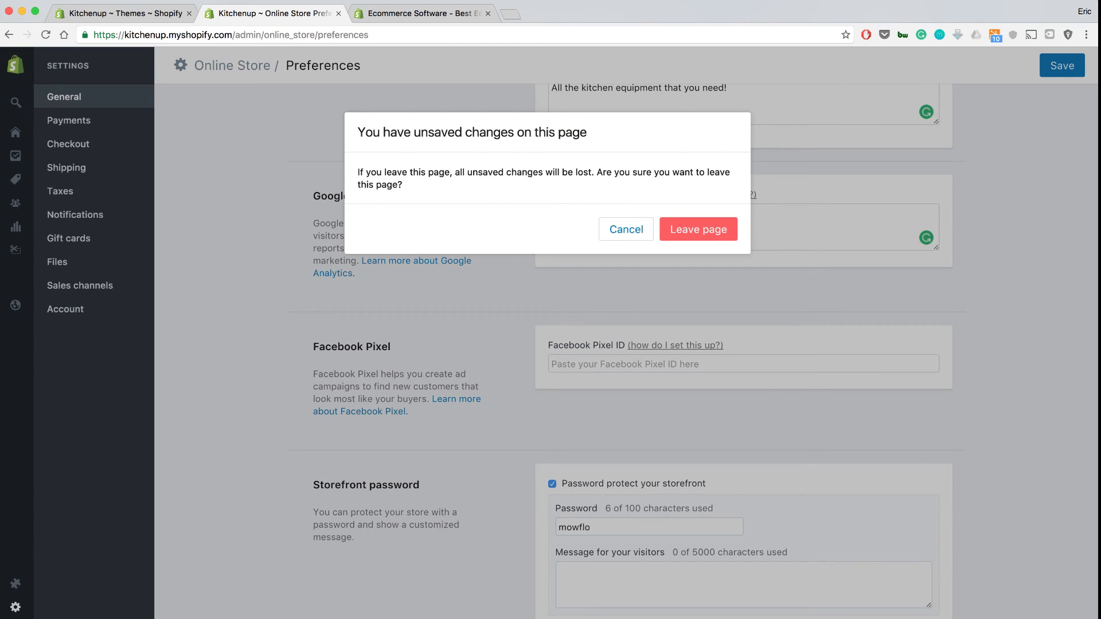
pyautogui.click(698, 230)
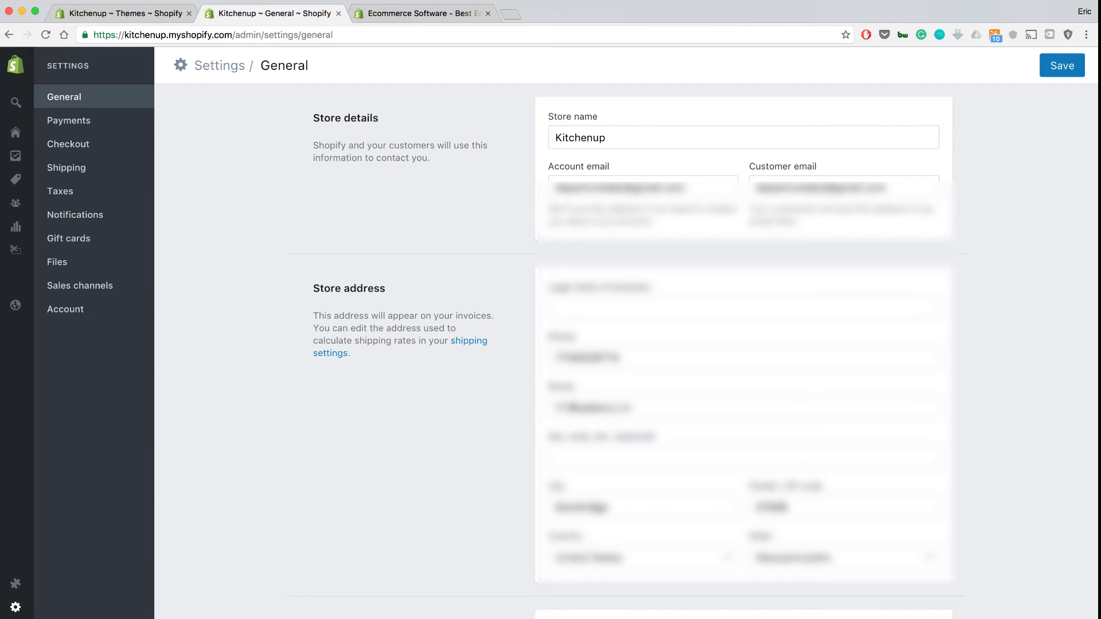
# Open Checkout settings and scroll to the Refund, privacy, and TOS statements section.
pyautogui.click(68, 144)
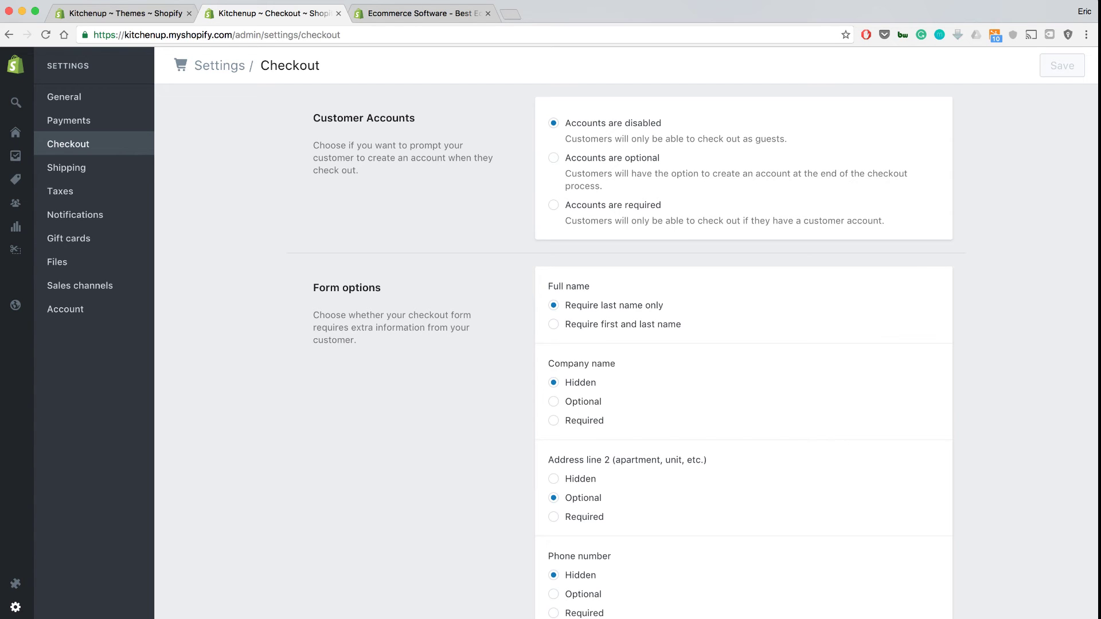
pyautogui.scroll(-12, 745, 344)
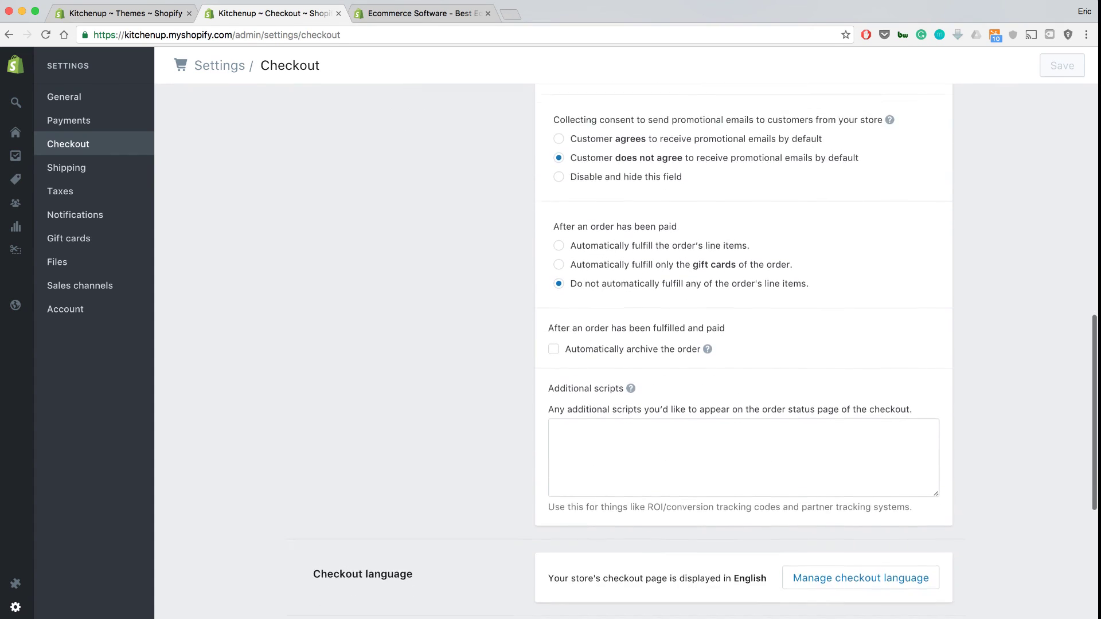
pyautogui.scroll(-5, 746, 344)
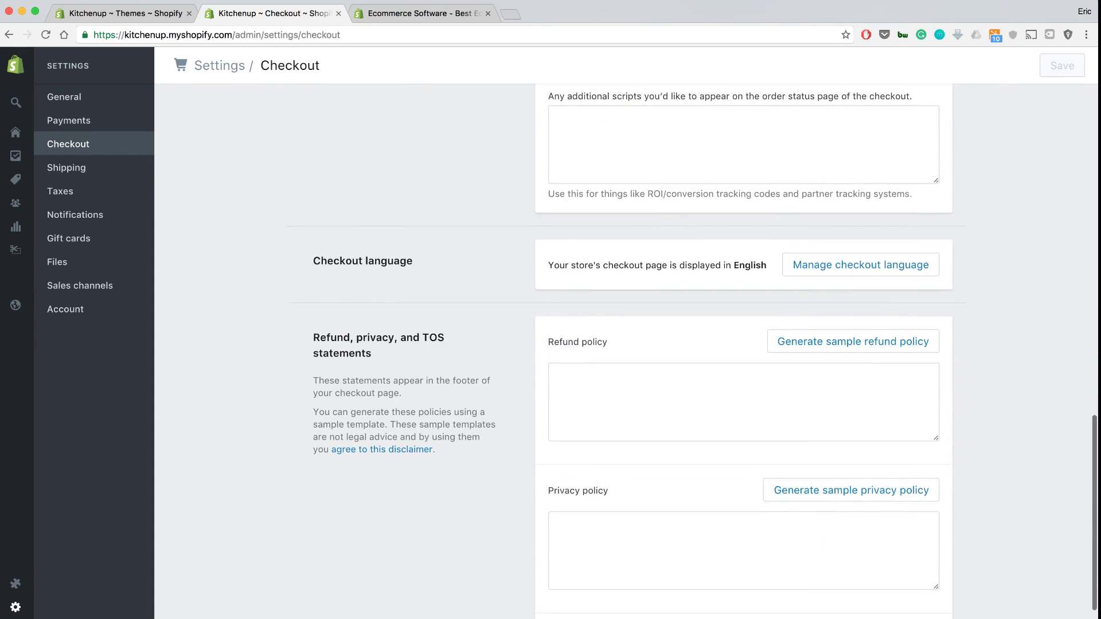
pyautogui.scroll(-1, 745, 344)
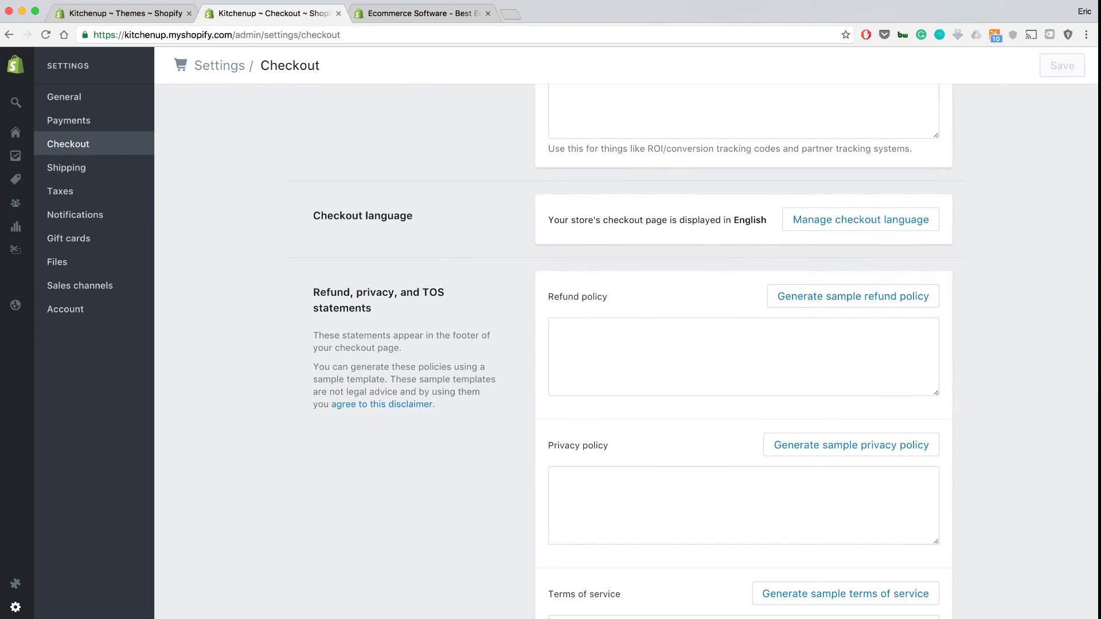
pyautogui.scroll(-2, 746, 344)
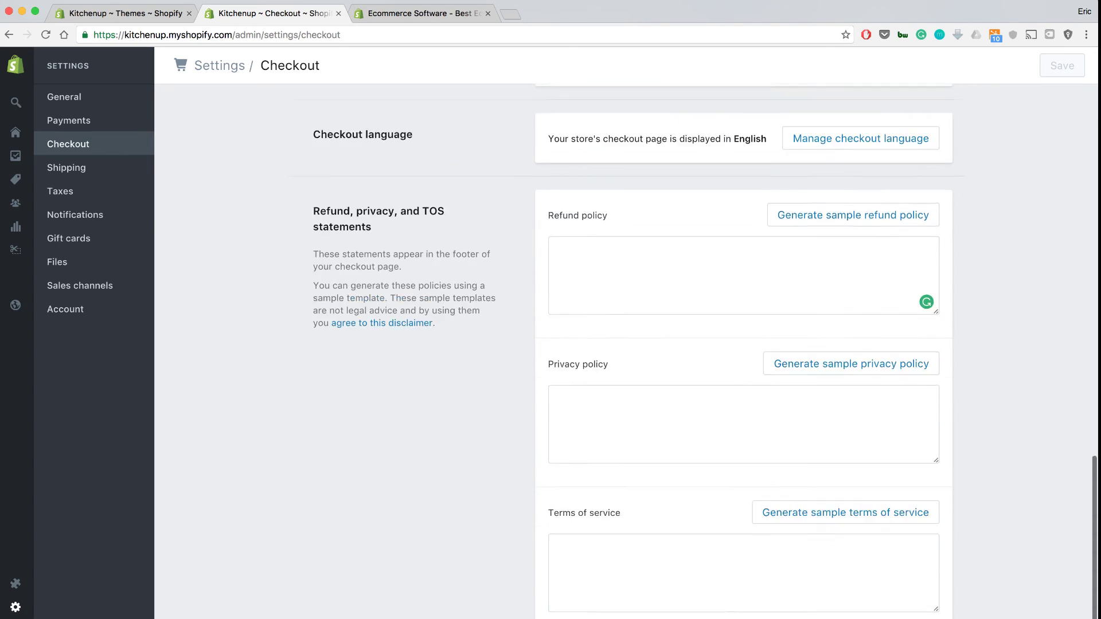
# Fill the refund policy and privacy policy with Shopify's generated sample texts.
pyautogui.scroll(1, 746, 344)
pyautogui.click(853, 260)
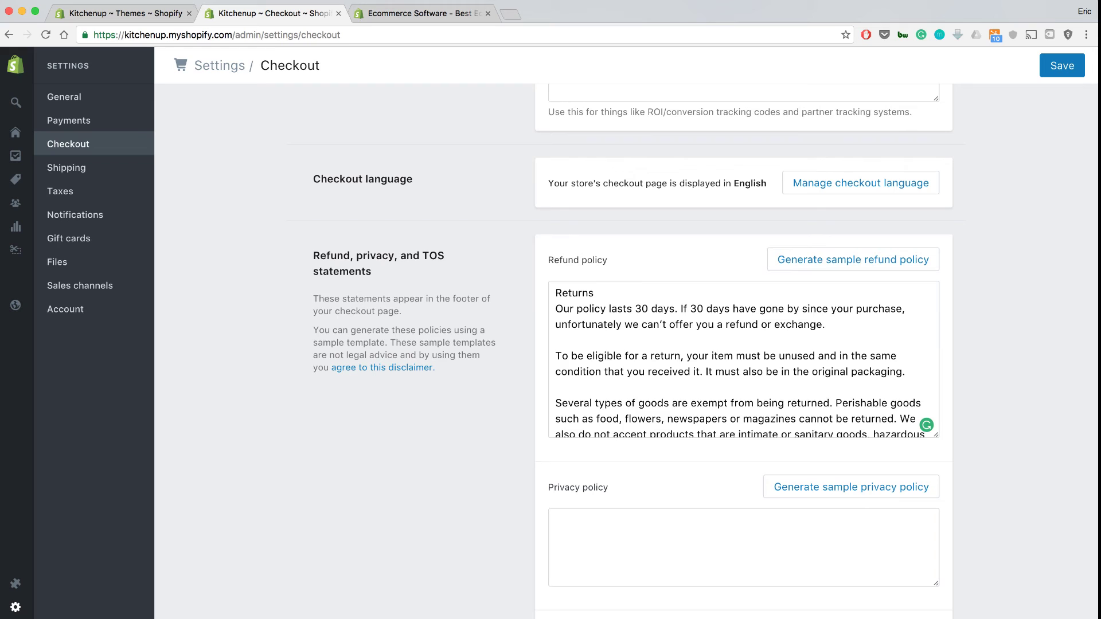
pyautogui.scroll(-10, 743, 359)
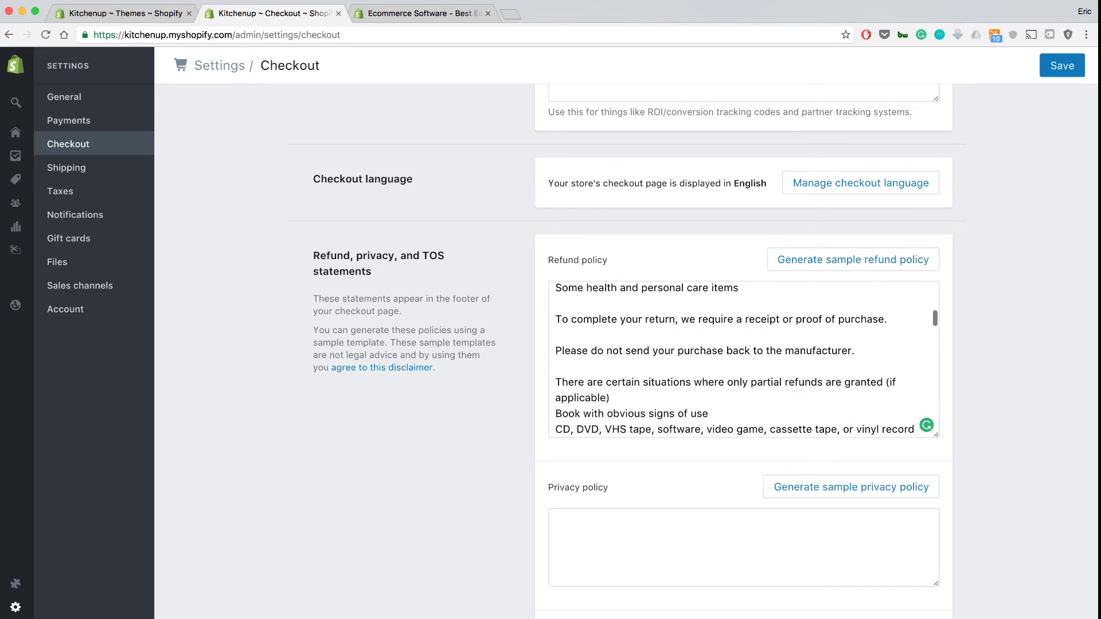
pyautogui.scroll(-5, 744, 359)
pyautogui.scroll(-8, 743, 360)
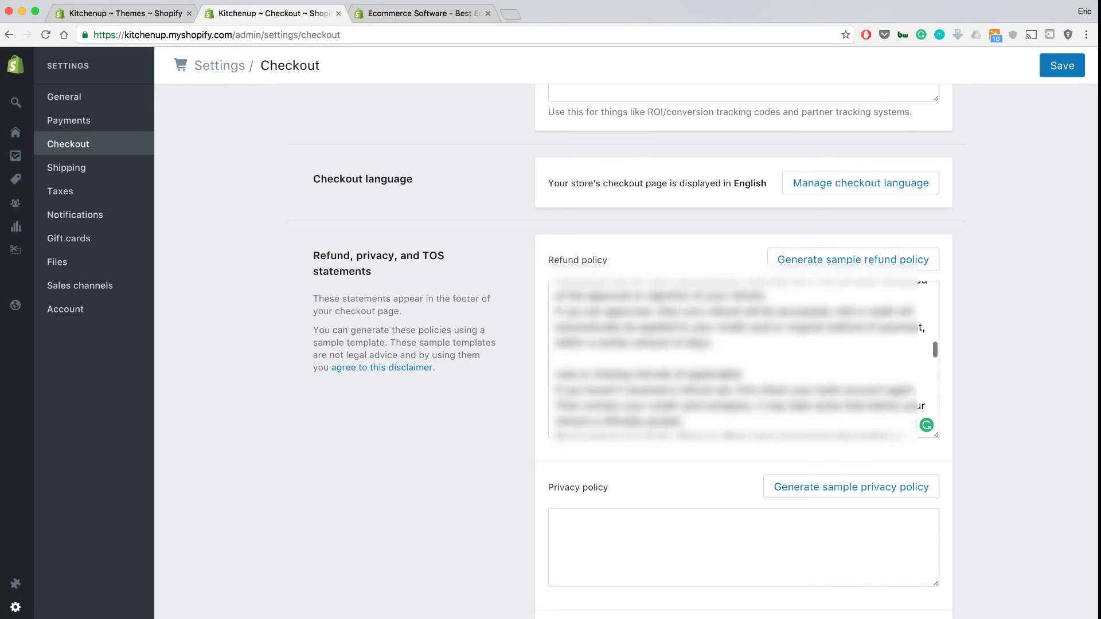
pyautogui.scroll(-5, 743, 359)
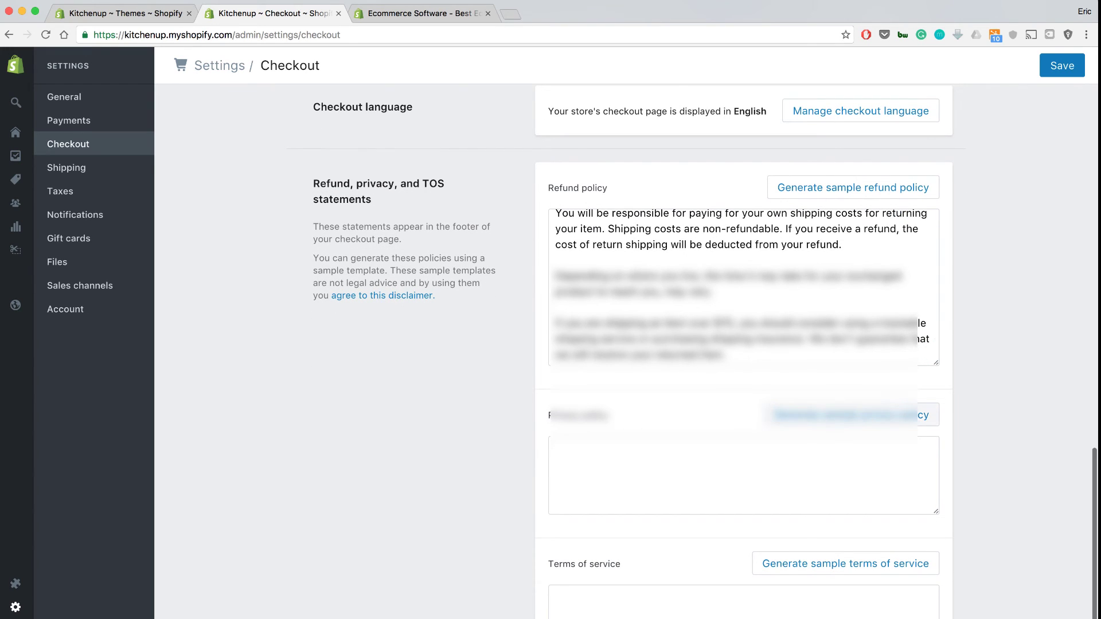
pyautogui.click(852, 415)
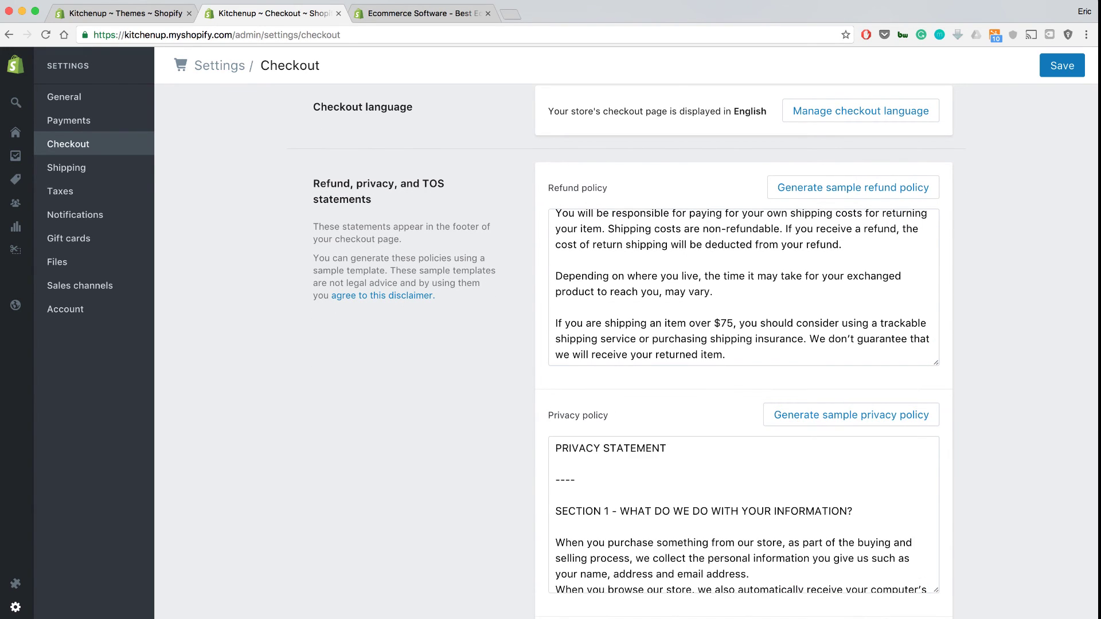
# Fill the terms of service with the generated sample text and return to the page top.
pyautogui.scroll(-2, 743, 516)
pyautogui.scroll(-3, 743, 402)
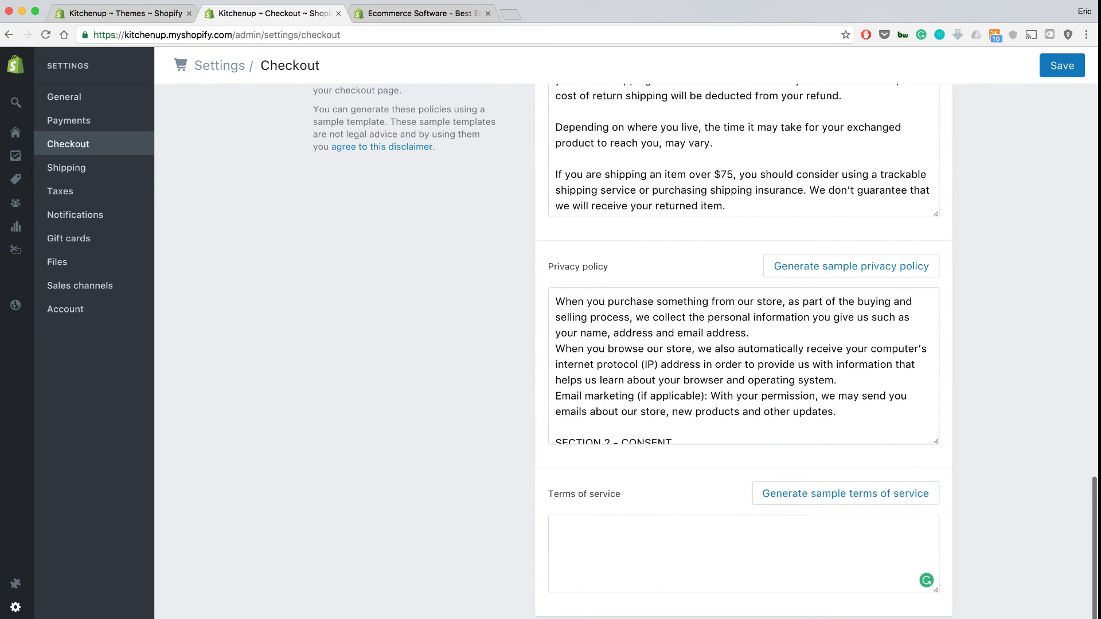
pyautogui.click(846, 493)
pyautogui.scroll(1, 846, 493)
pyautogui.scroll(1, 743, 345)
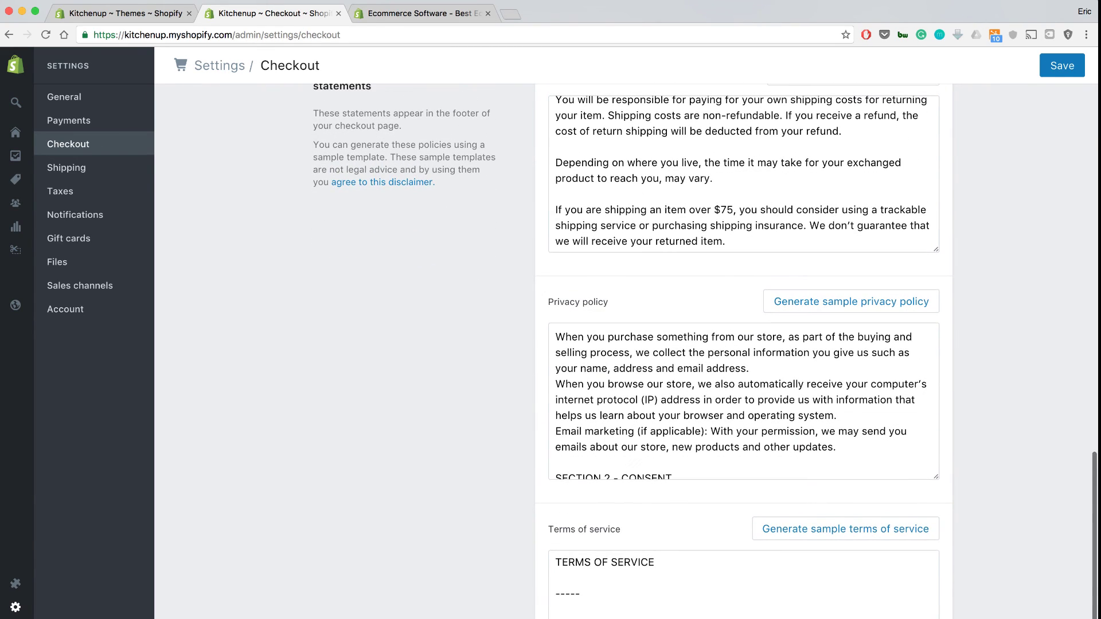
pyautogui.scroll(5, 743, 401)
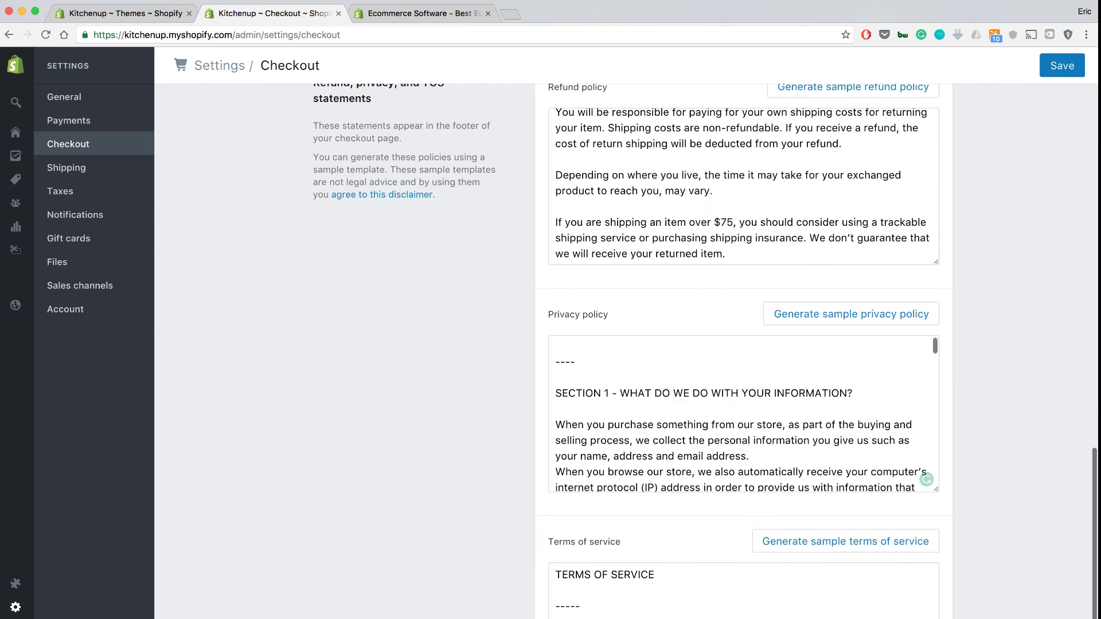
pyautogui.scroll(4, 743, 401)
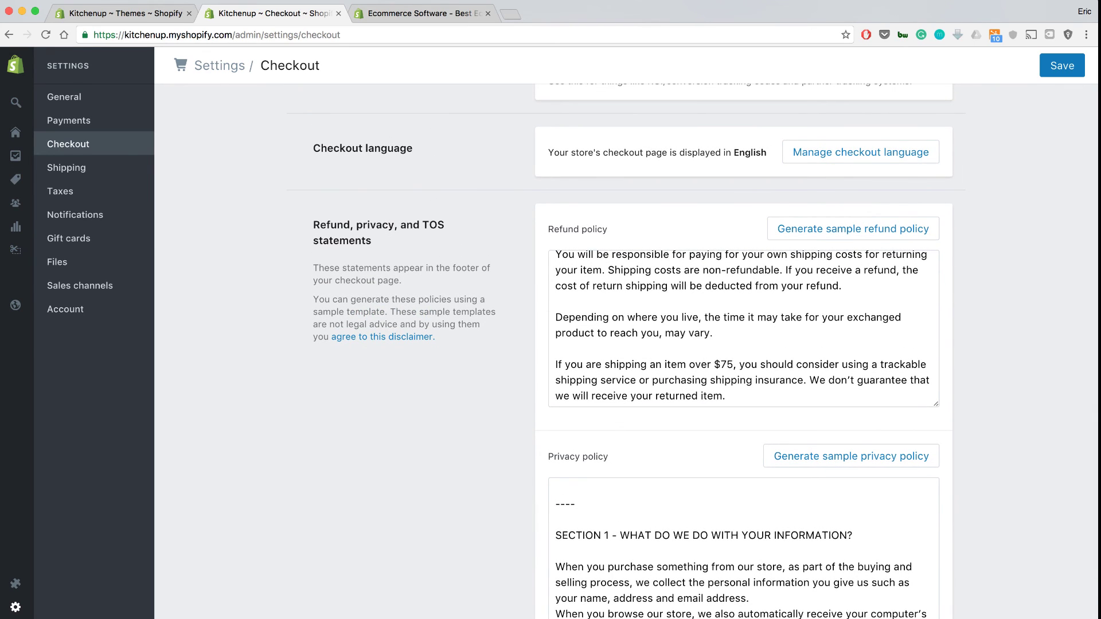
pyautogui.scroll(7, 744, 402)
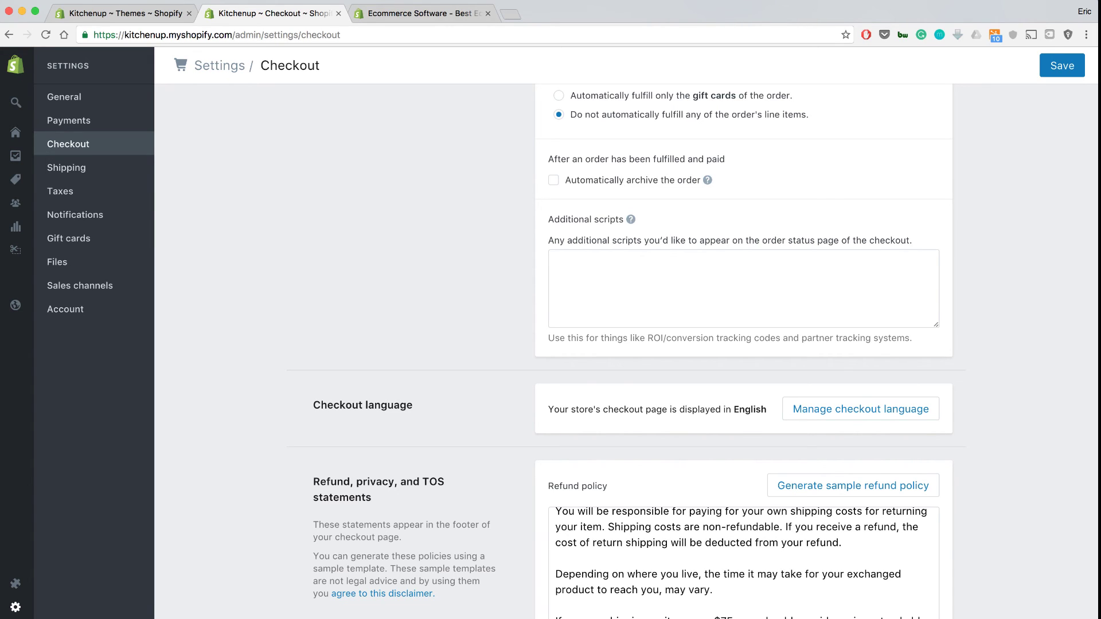
# Set Customer Accounts to 'Accounts are optional' in the Checkout settings.
pyautogui.scroll(20, 743, 345)
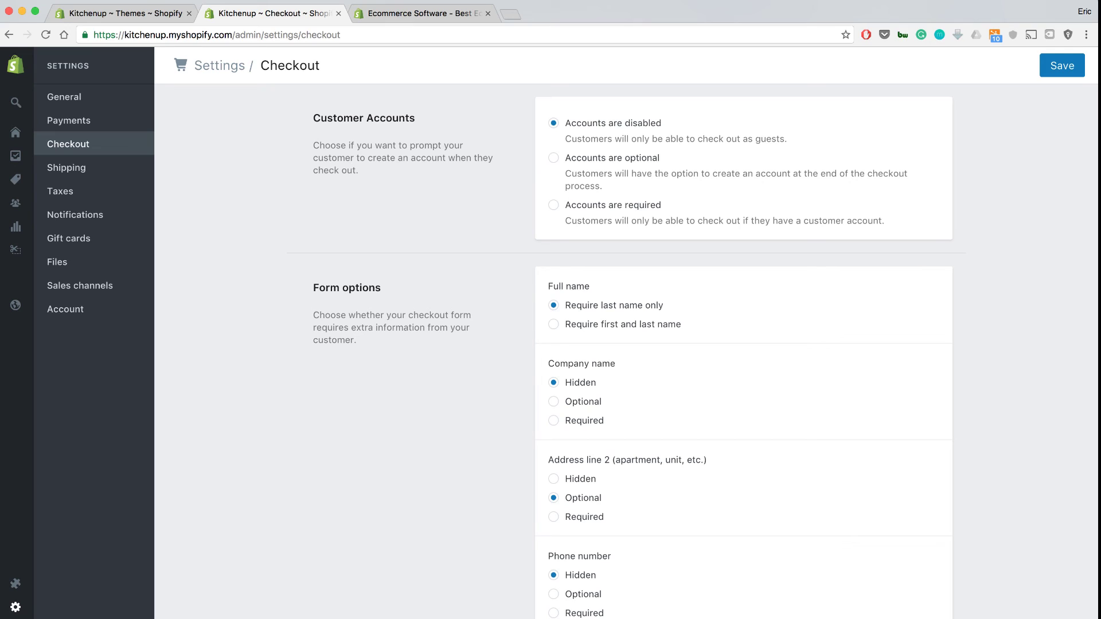
pyautogui.click(553, 157)
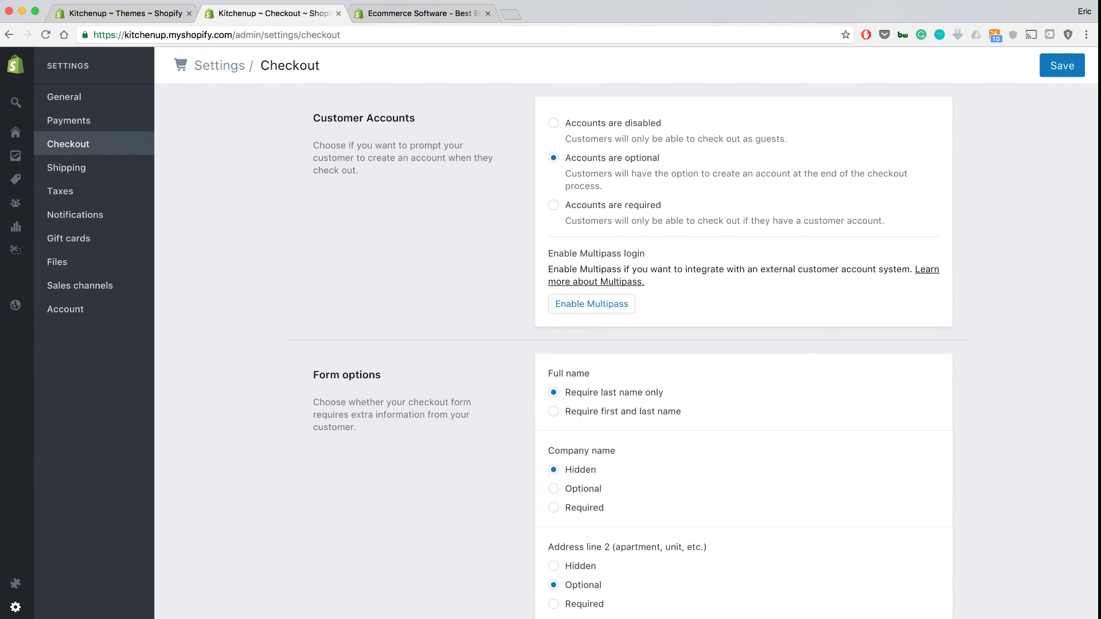